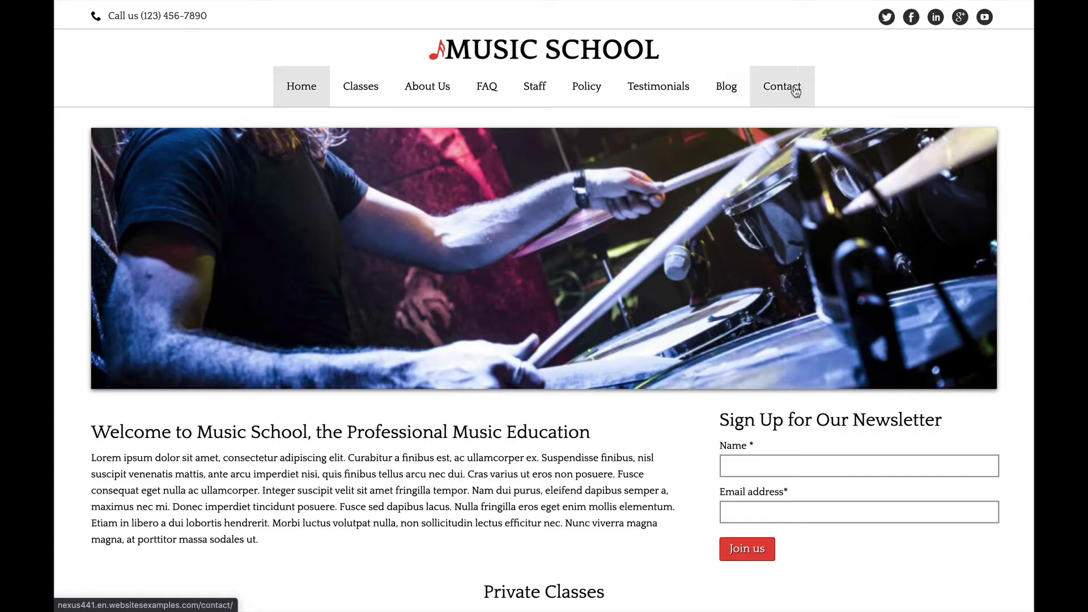
scroll(357, 474, "down", 5)
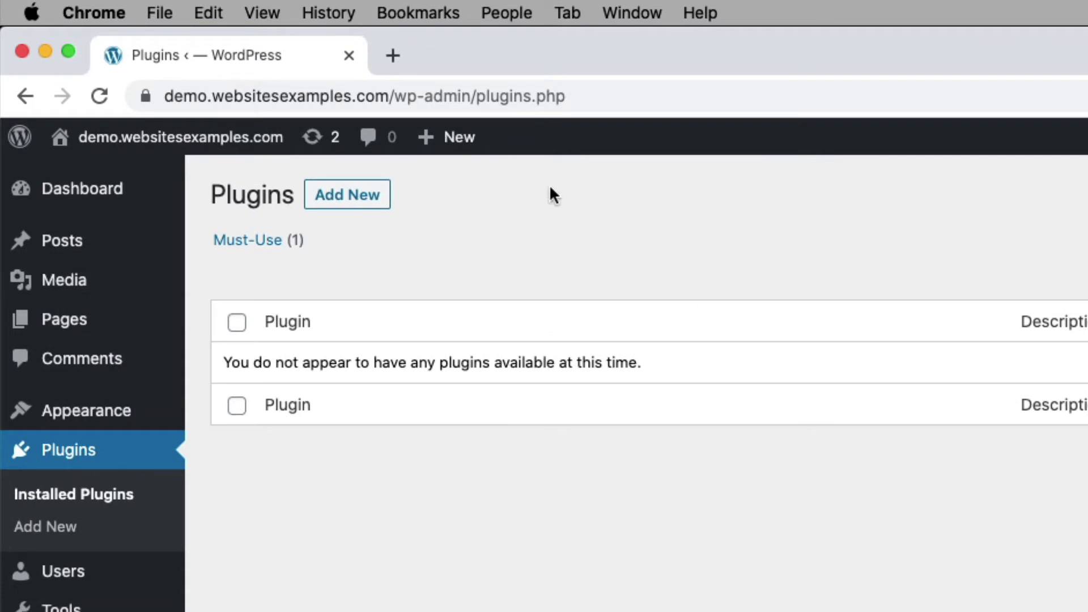
Change the address path to wp-login.php and load the site's login page.
left_click(349, 98)
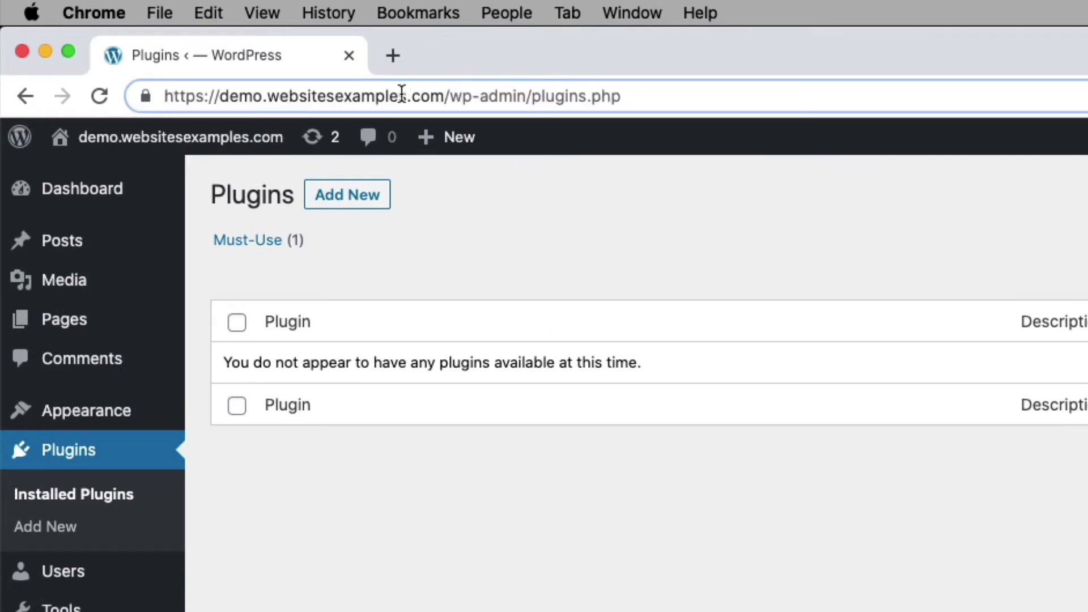
left_click_drag(205, 98, 86, 95)
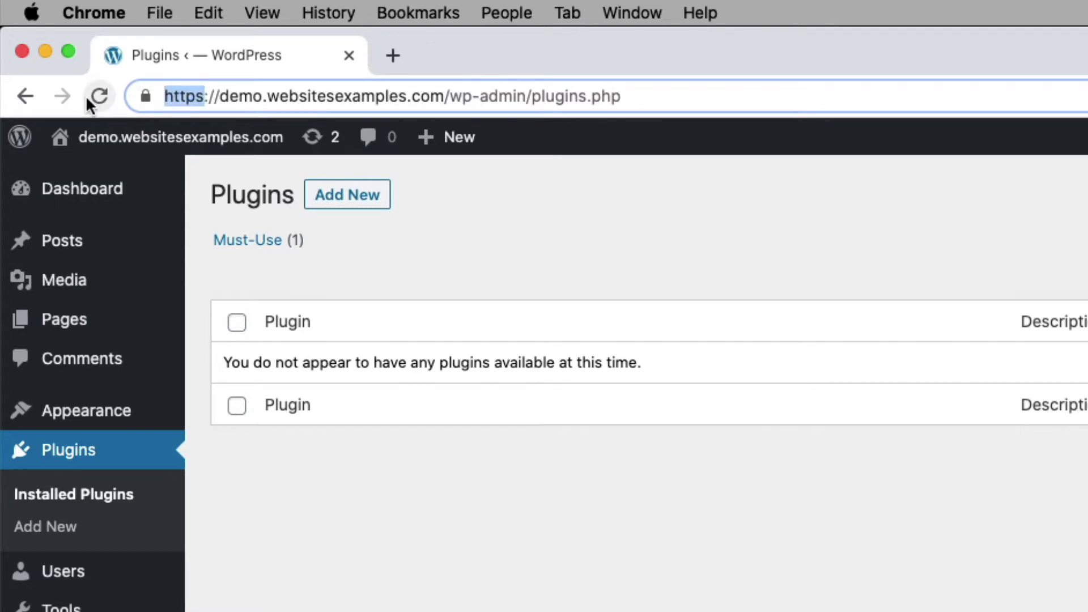
left_click_drag(622, 96, 451, 96)
type("wp-logi")
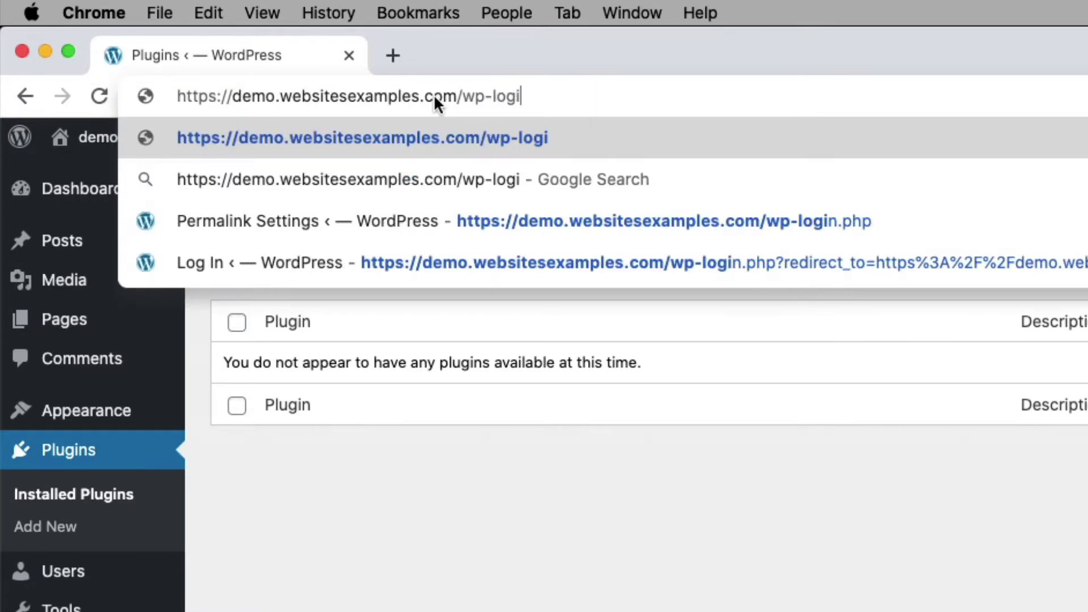
type("n.php")
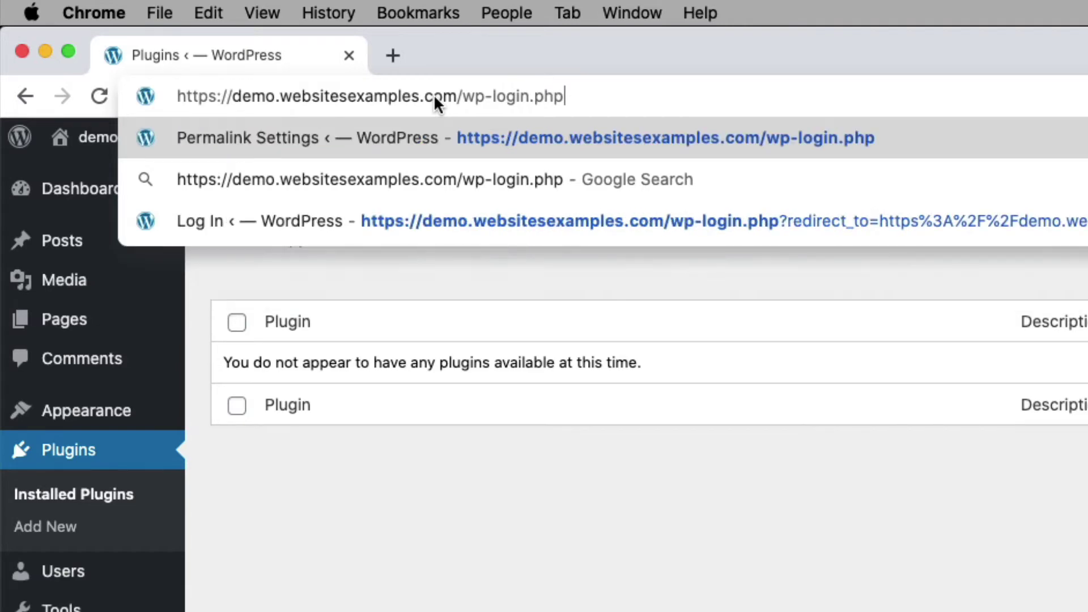
key("Return")
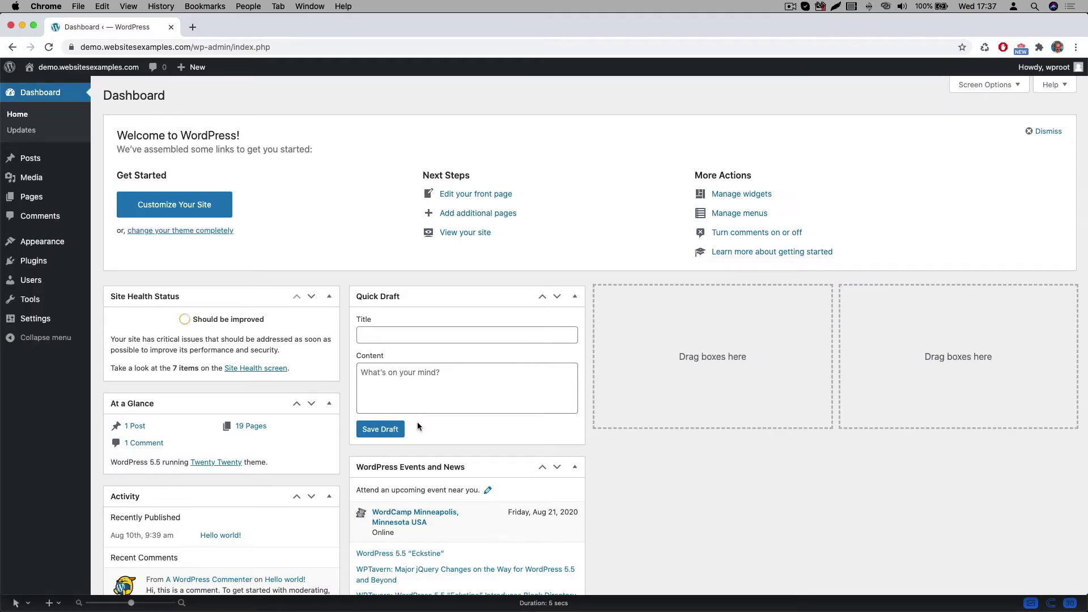
From Themes (Twenty Twenty current), go to Add New to search for OceanWP.
mouse_move(41, 241)
left_click(111, 243)
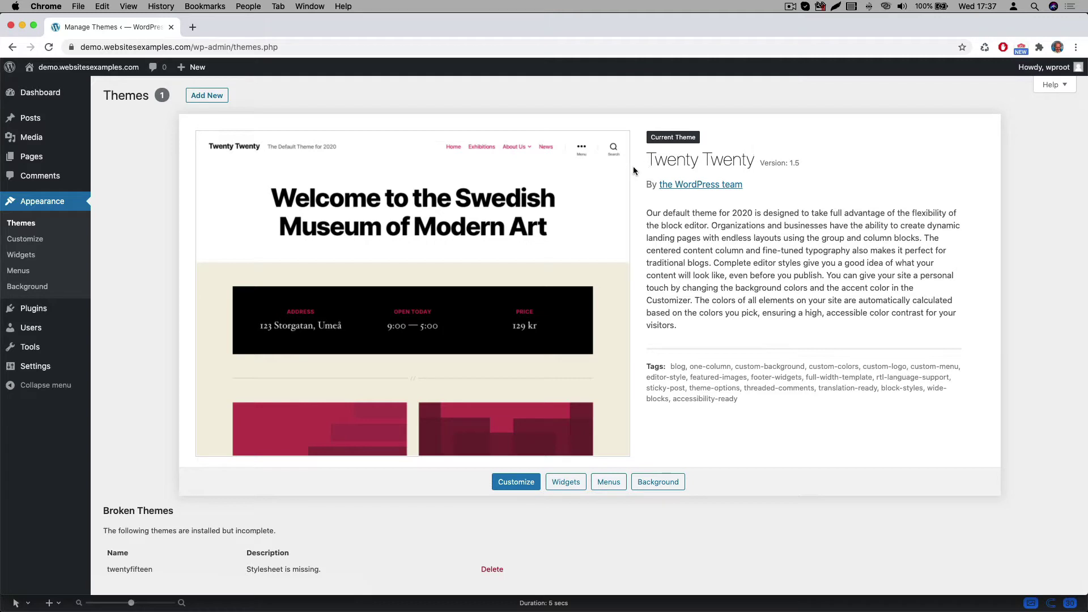
left_click_drag(650, 161, 752, 167)
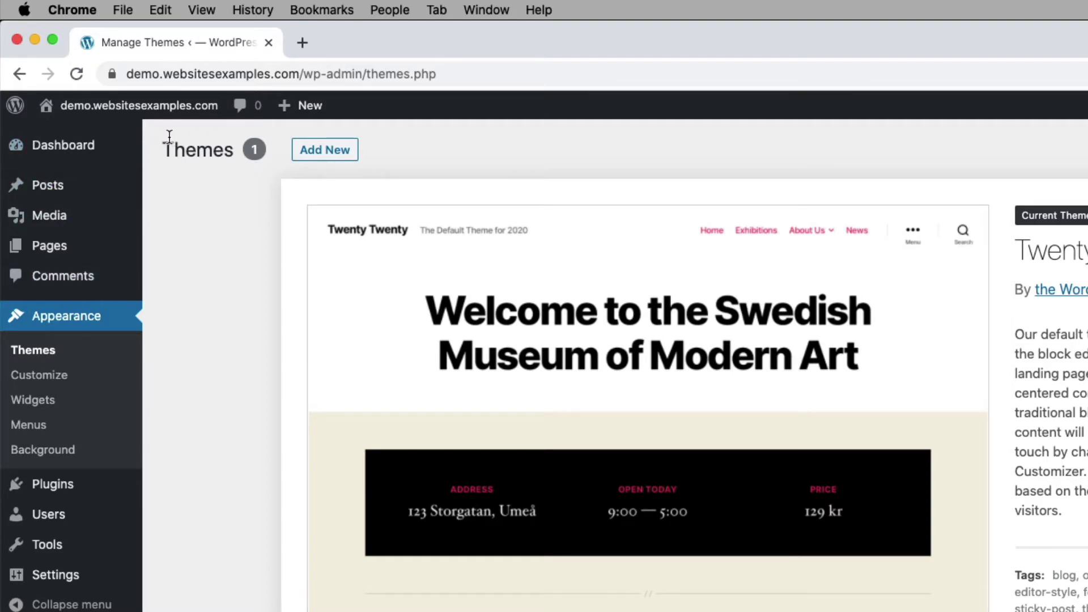
left_click(332, 152)
Install the OceanWP theme from the directory and make it the active theme.
left_click(736, 110)
type("oceanwp")
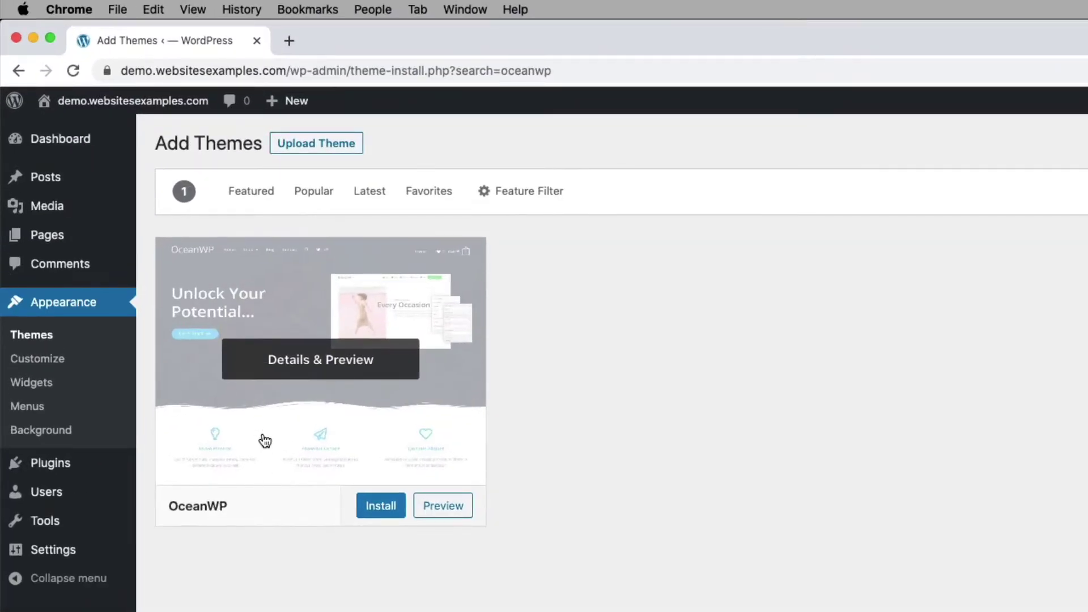
left_click(381, 506)
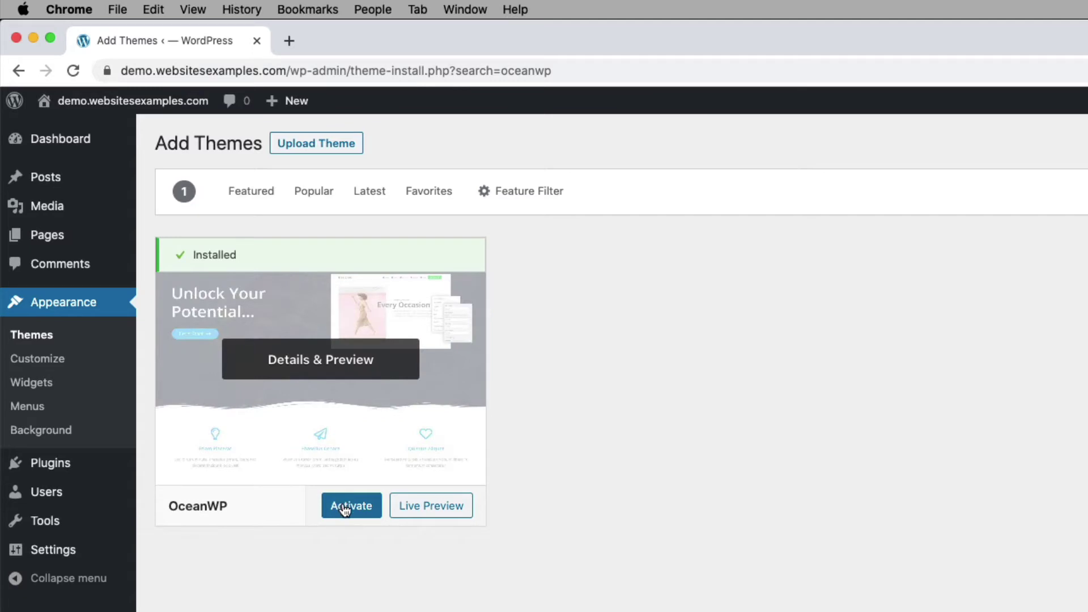
left_click(344, 508)
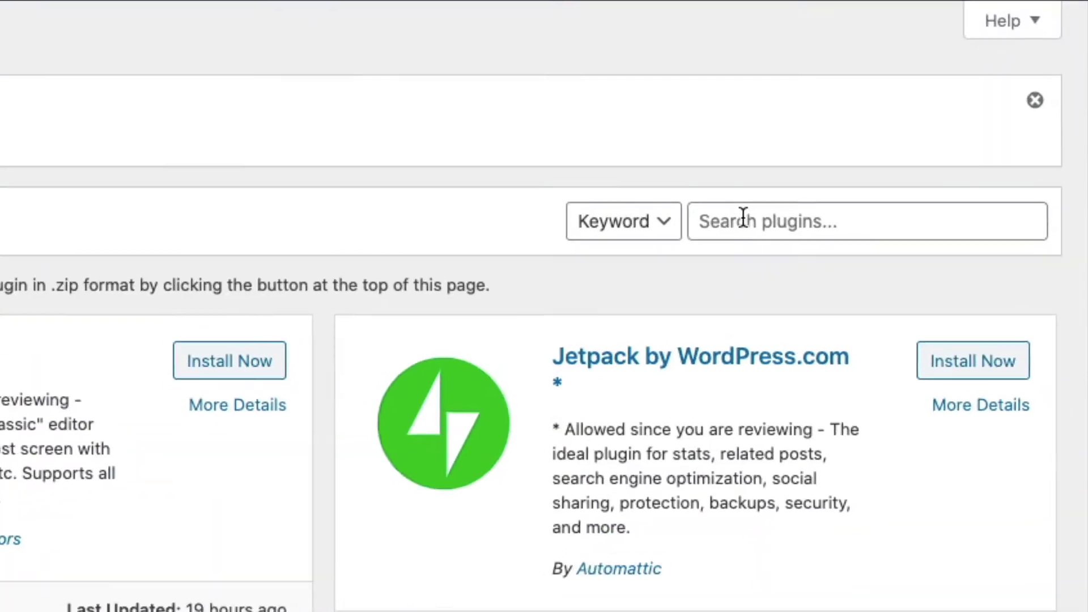
Search plugins for elementor, then install and activate Elementor Page Builder.
left_click(935, 170)
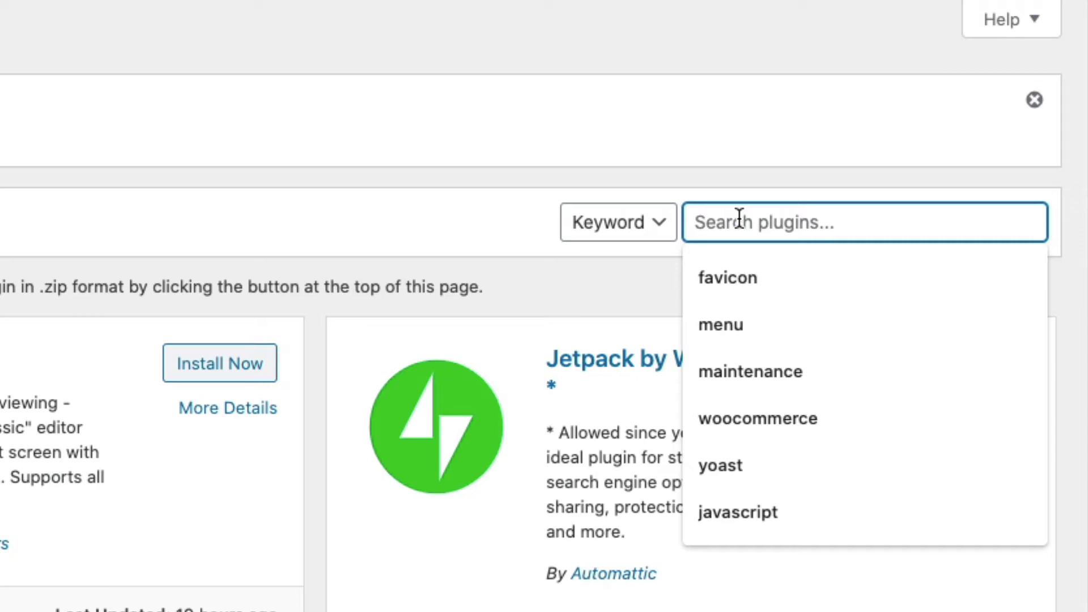
type("elementor")
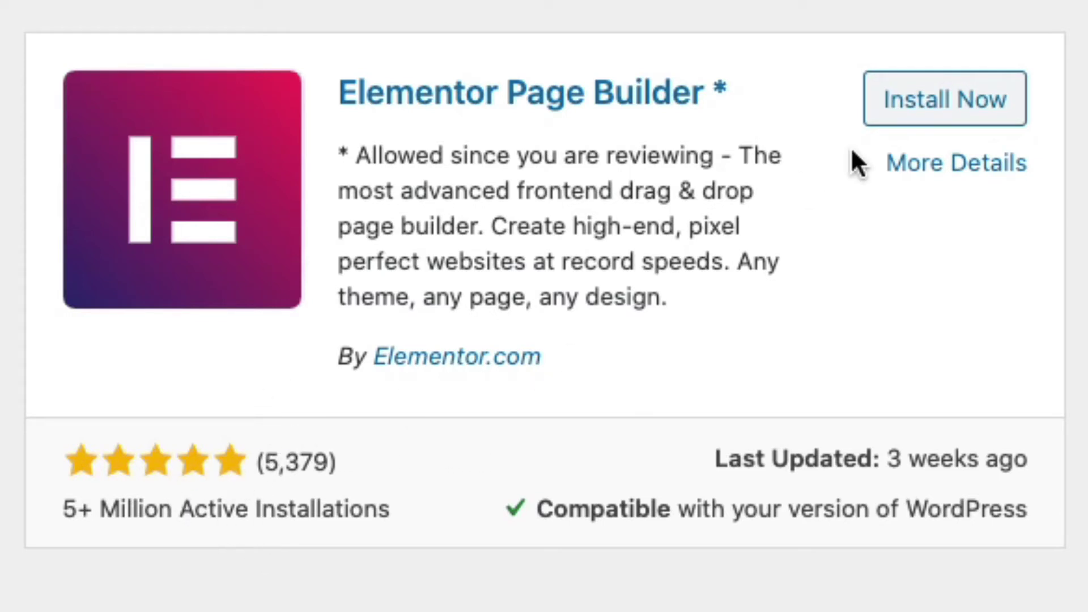
left_click(942, 106)
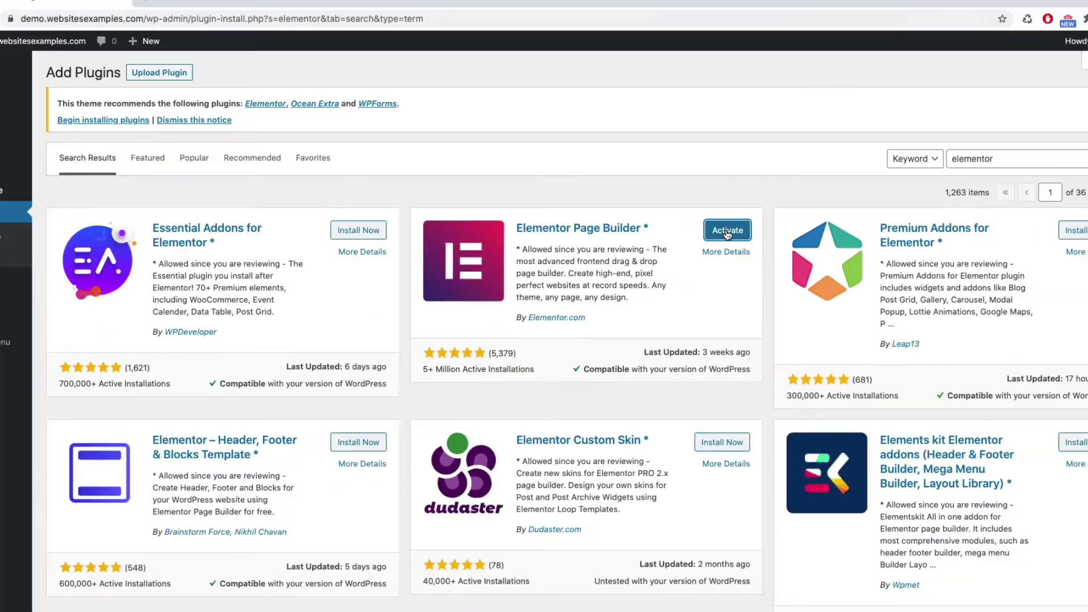
left_click(962, 111)
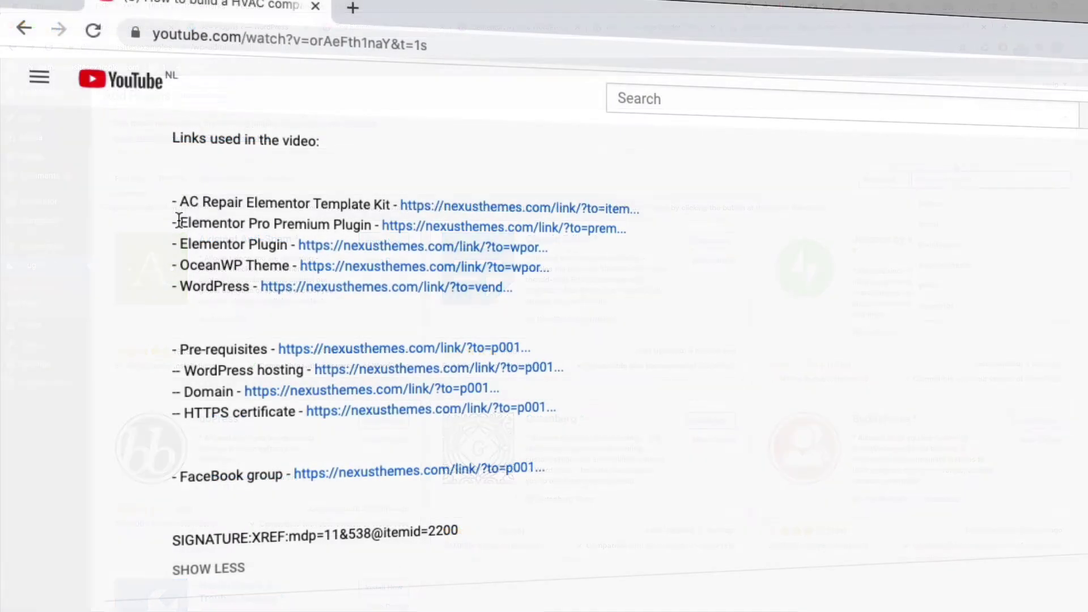
left_click_drag(176, 221, 369, 224)
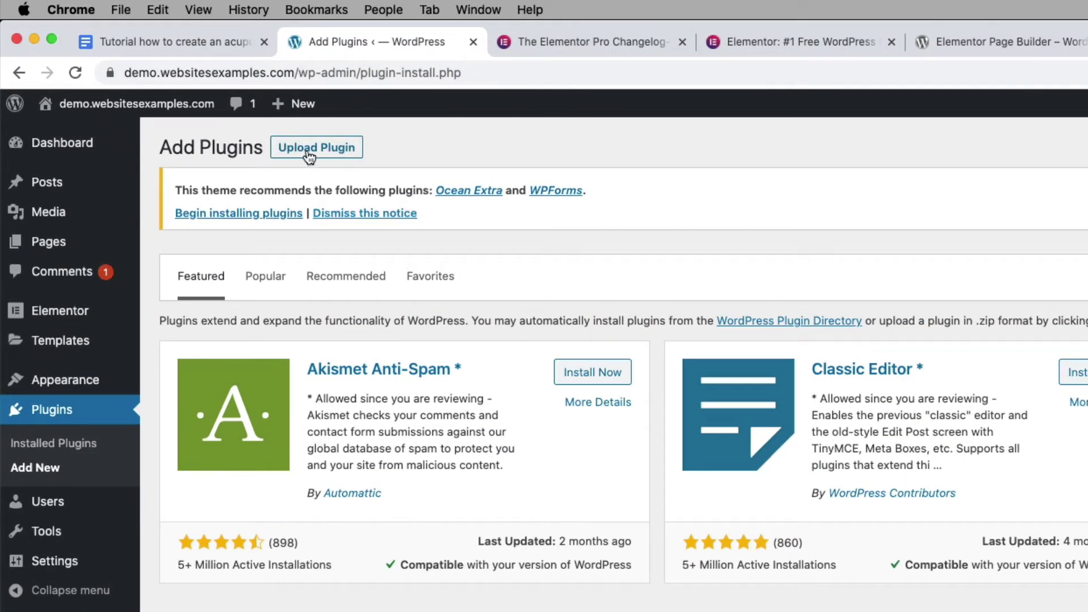
Upload elementor-pro-2.10.3.zip through Upload Plugin and install it.
left_click(311, 150)
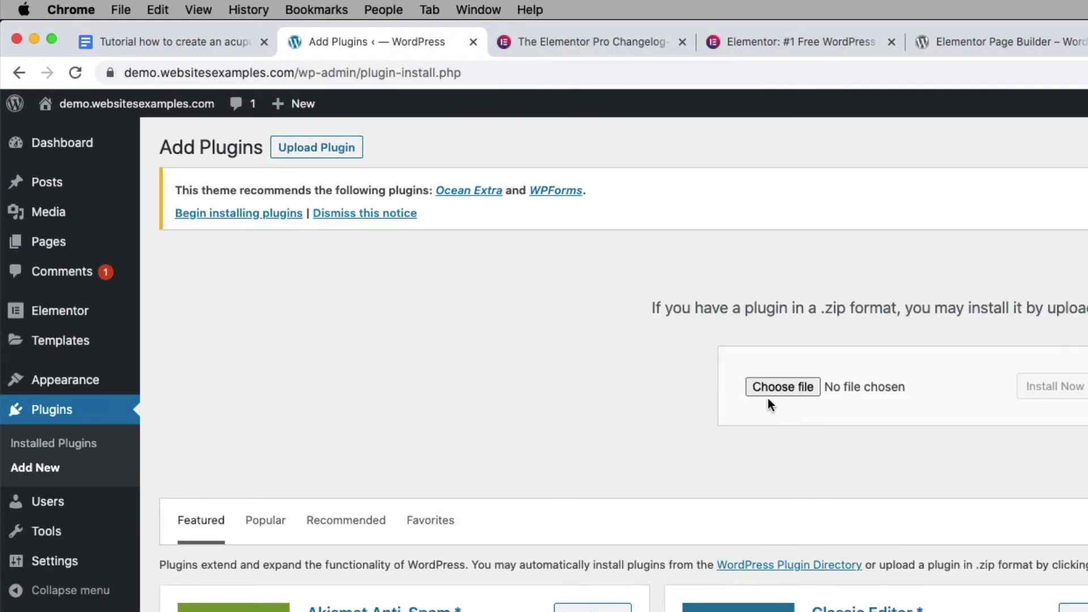
left_click(782, 387)
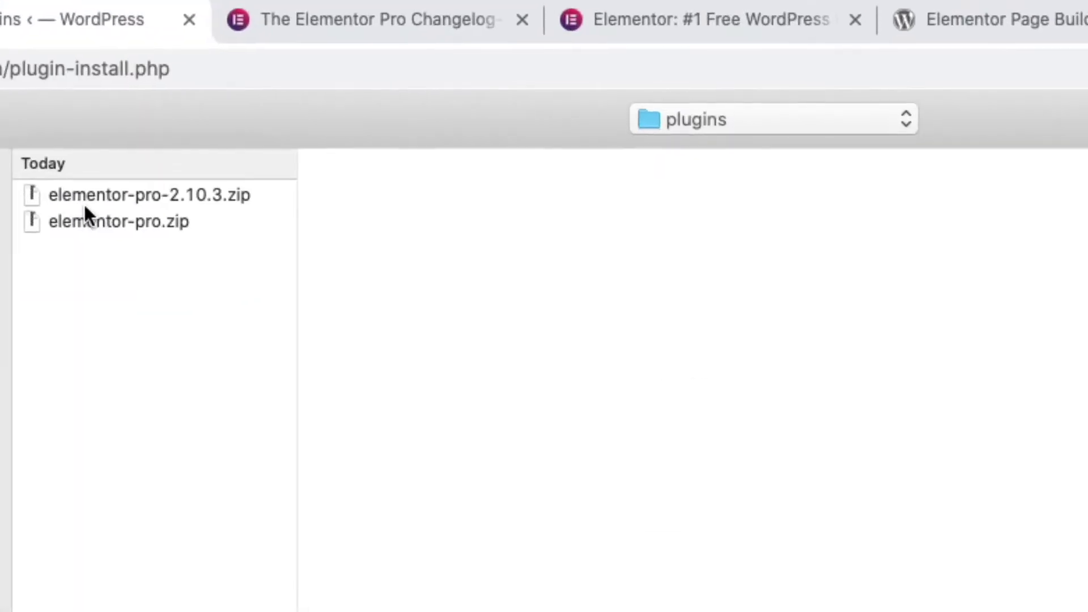
left_click(415, 152)
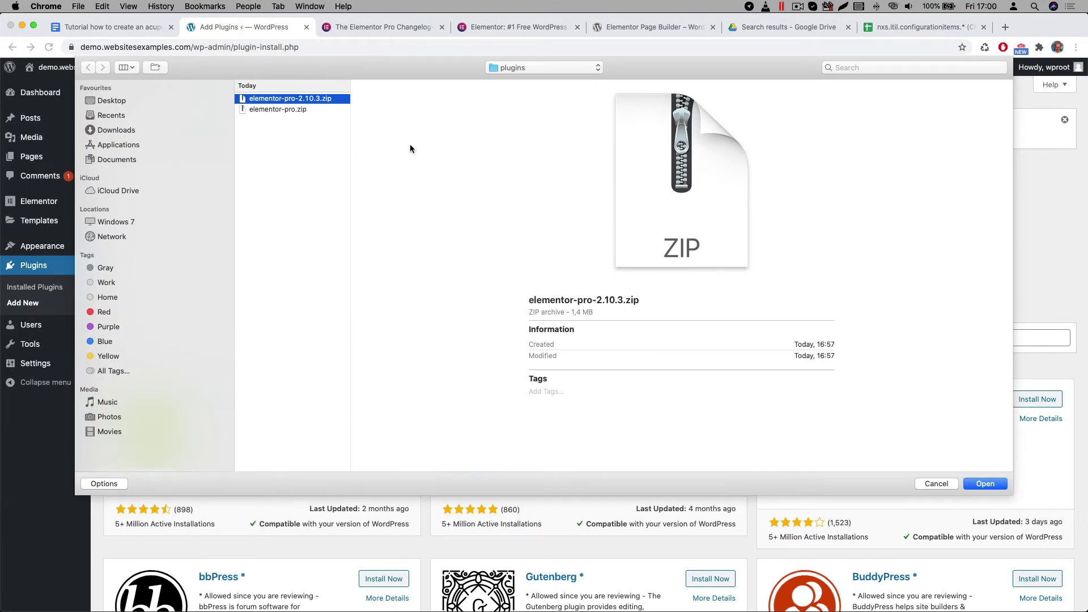
key("Return")
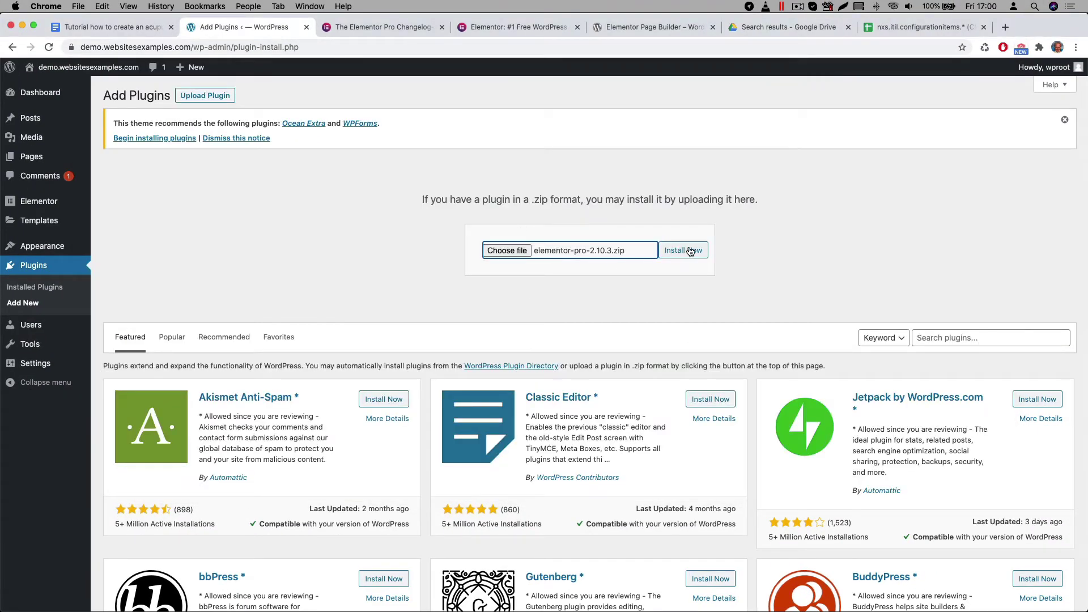
left_click(691, 251)
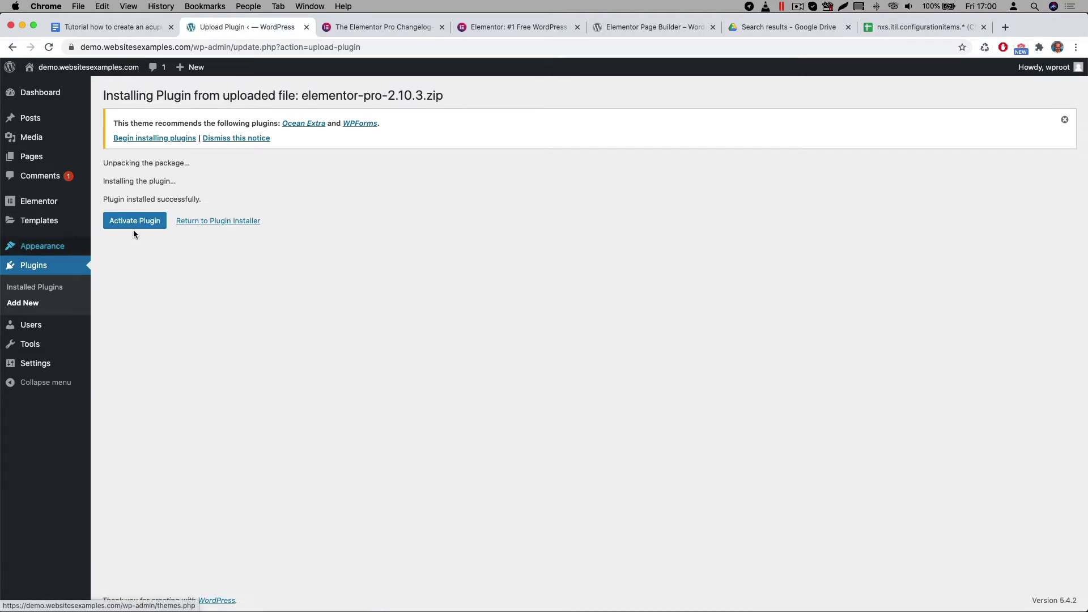
Activate Elementor Pro and connect its license via Connect & Activate.
left_click(150, 221)
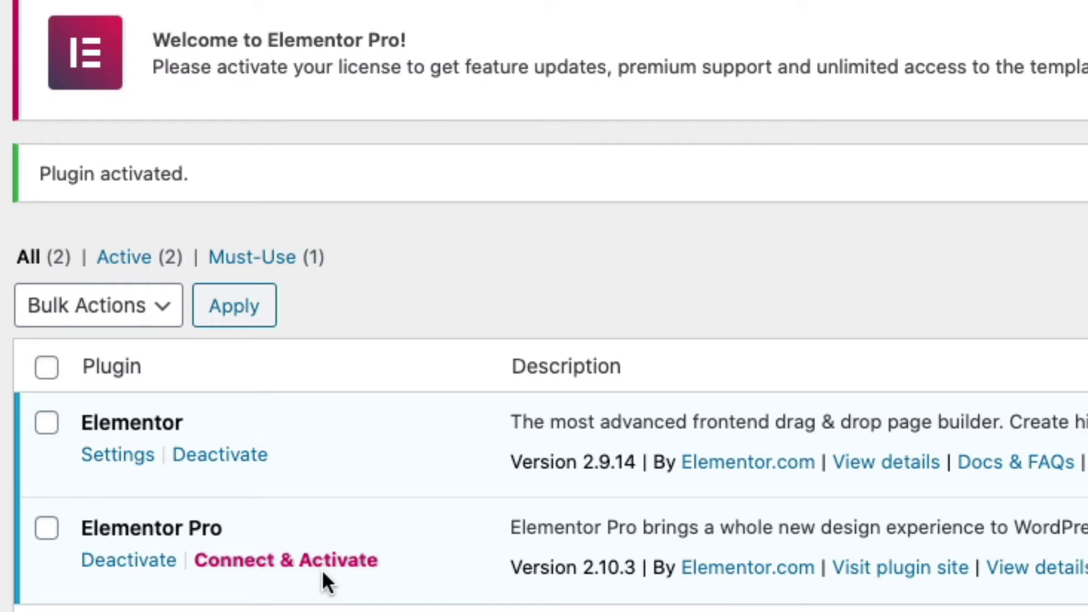
left_click(324, 565)
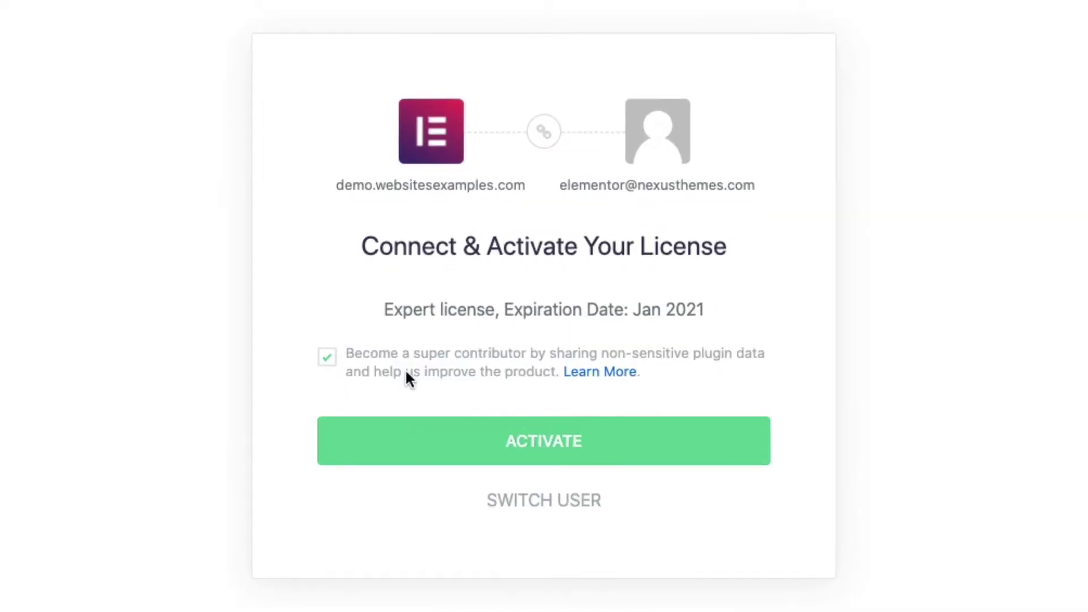
left_click(559, 440)
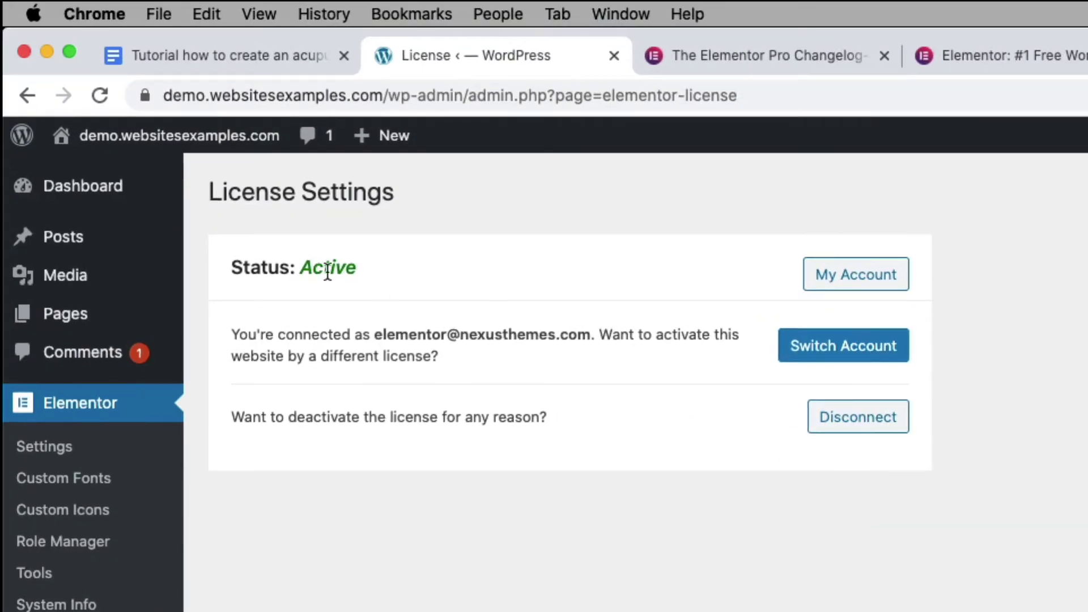
Highlight the Active license status on the Elementor license page.
triple_click(327, 267)
left_click(345, 281)
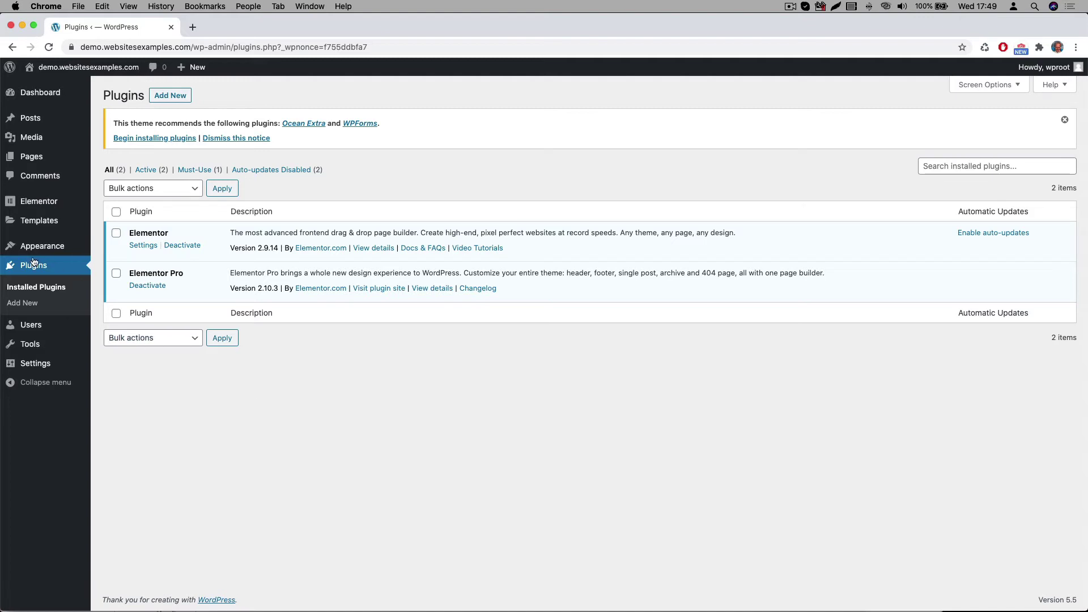
Search 'all in one wp migration', then install and activate All-in-One WP Migration.
left_click(33, 298)
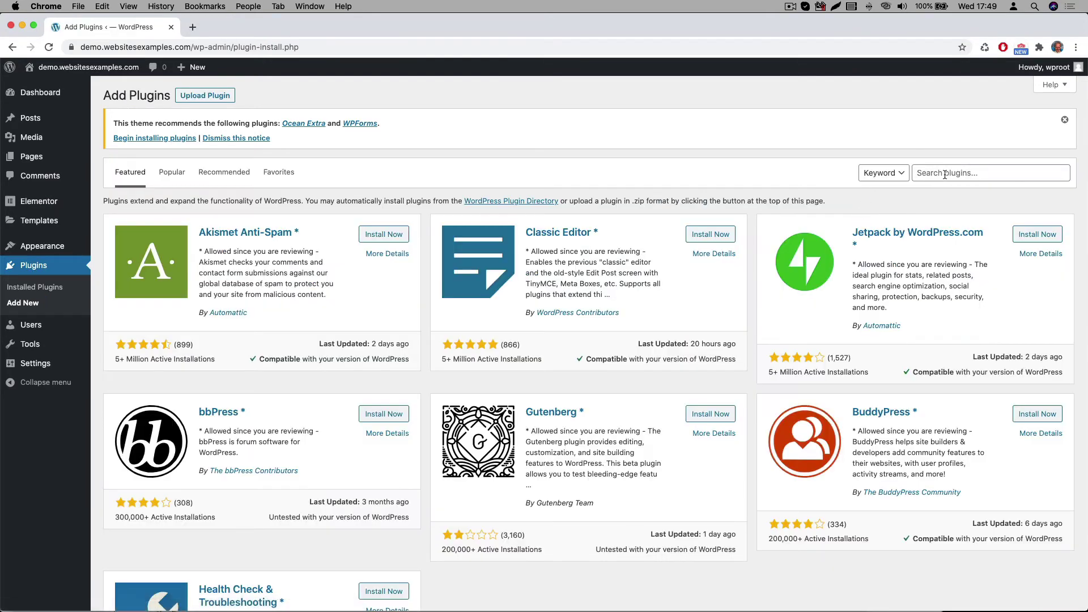
left_click(948, 174)
type("all in one")
key("Down")
key("Return")
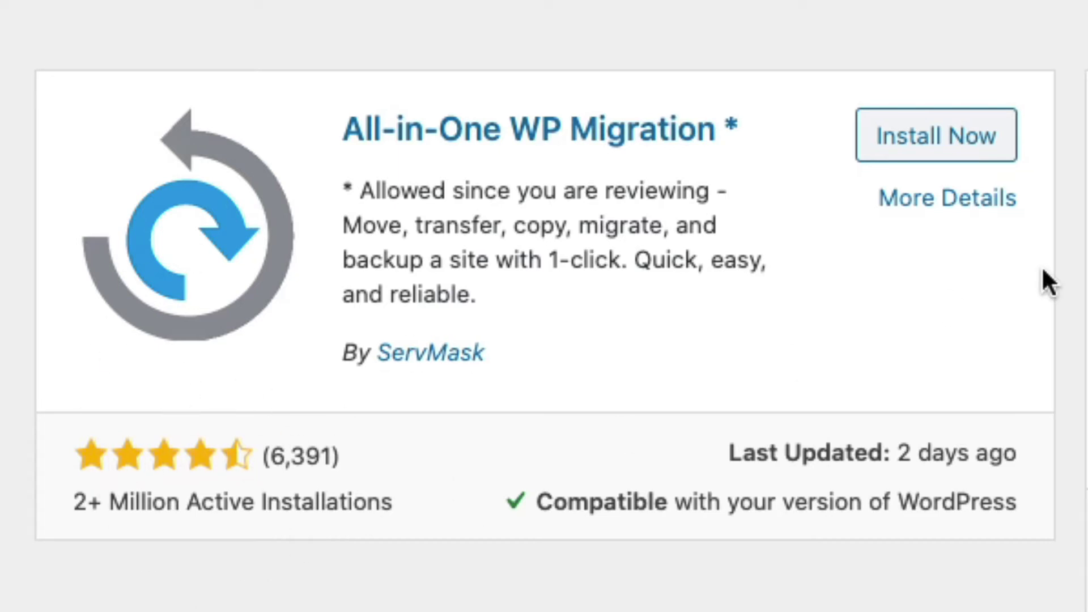
left_click(915, 143)
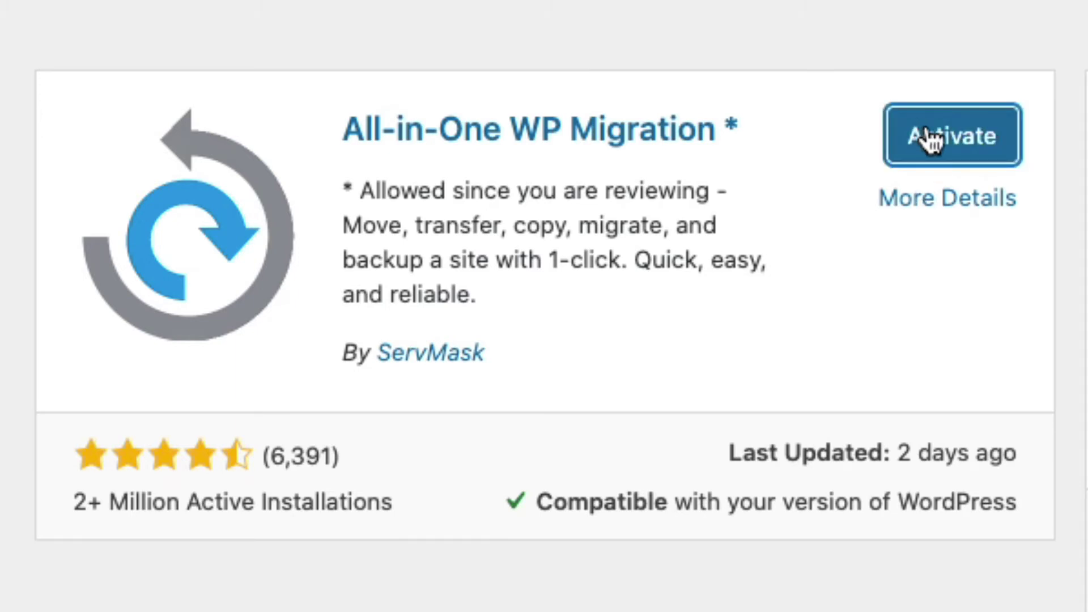
left_click(931, 140)
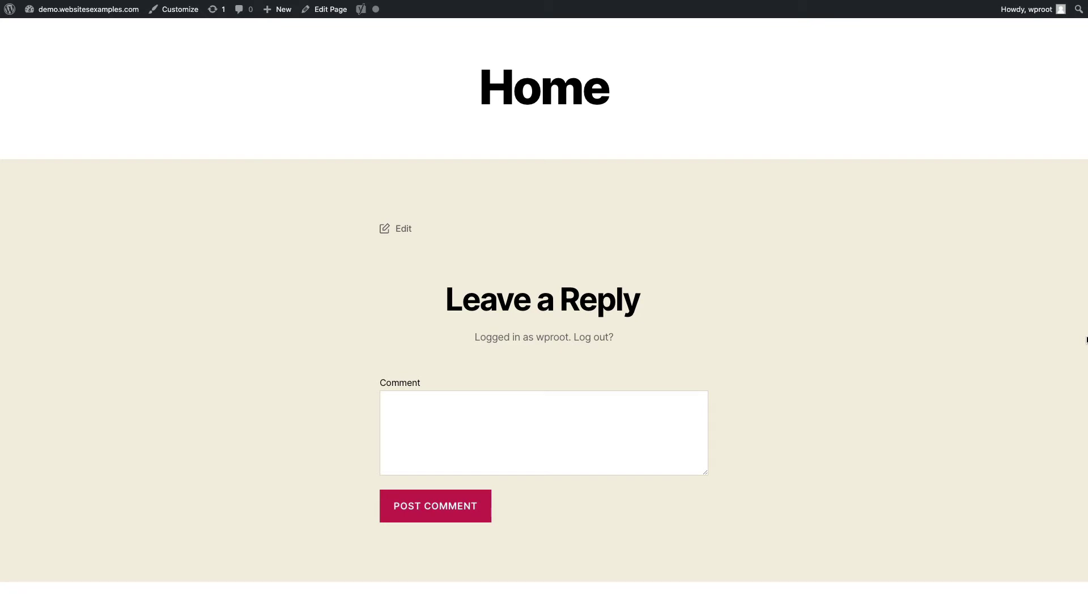
scroll(1087, 340, "down", 1)
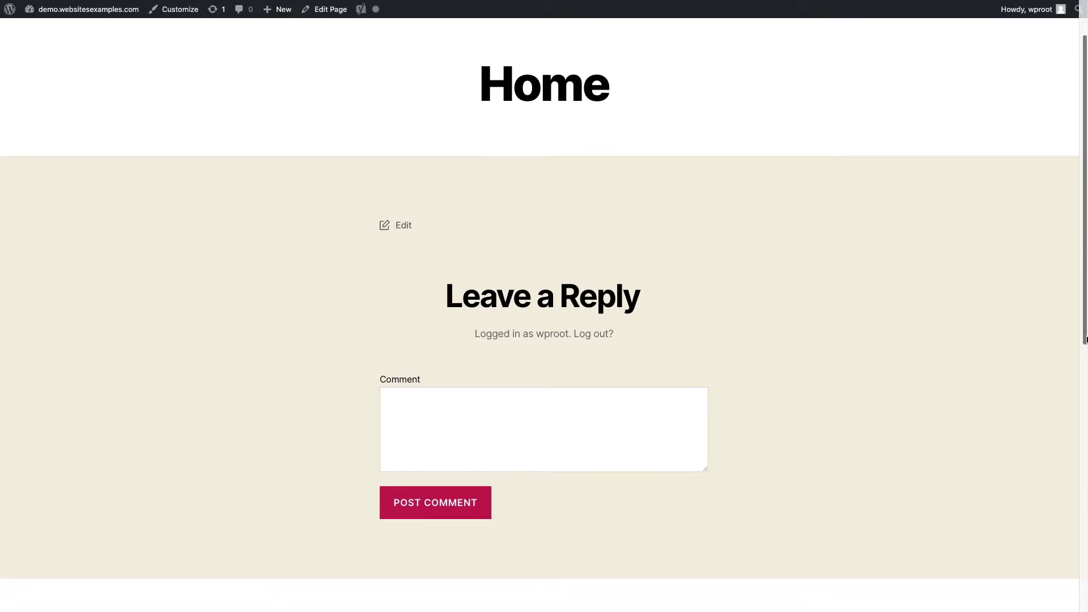
scroll(1087, 340, "down", 1)
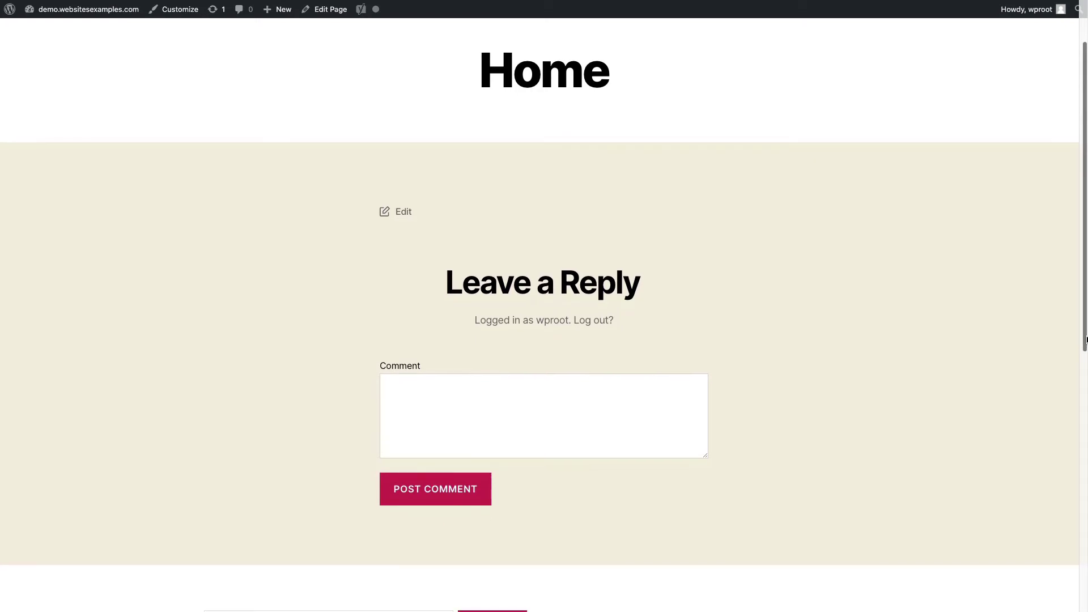
scroll(1087, 340, "down", 1)
scroll(1087, 340, "down", 1)
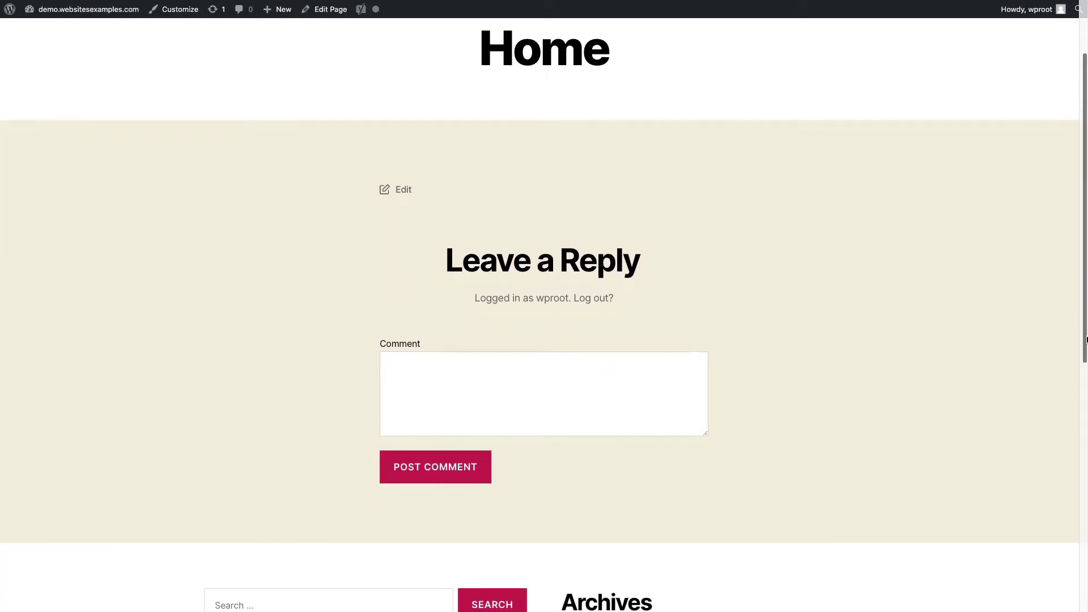
scroll(1087, 341, "down", 1)
scroll(1086, 341, "down", 1)
scroll(1087, 340, "down", 1)
scroll(1086, 341, "down", 1)
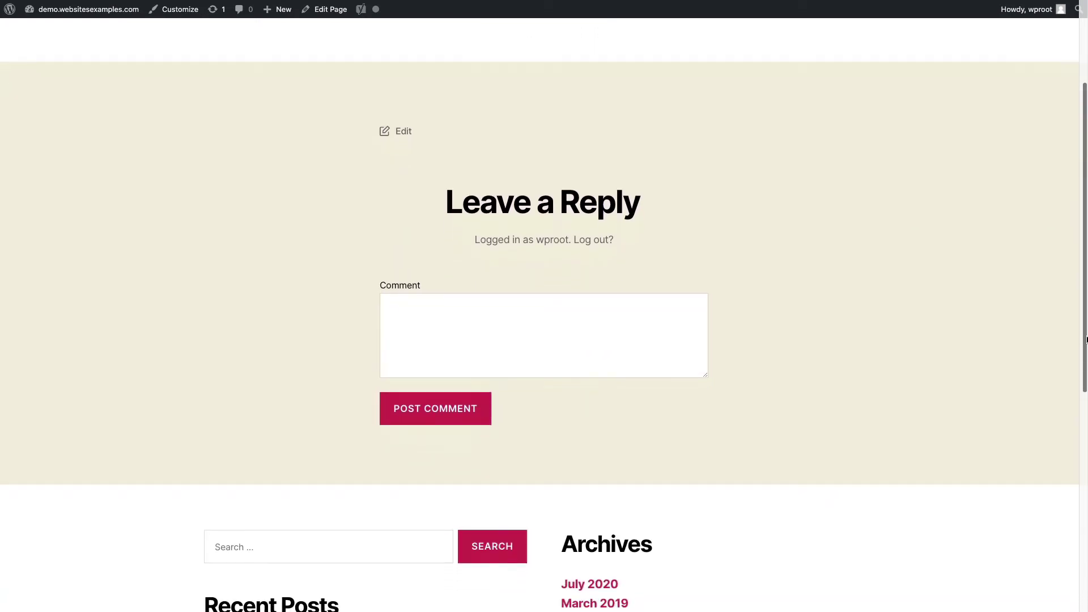
scroll(1087, 340, "down", 1)
scroll(1087, 341, "down", 1)
scroll(1086, 340, "down", 1)
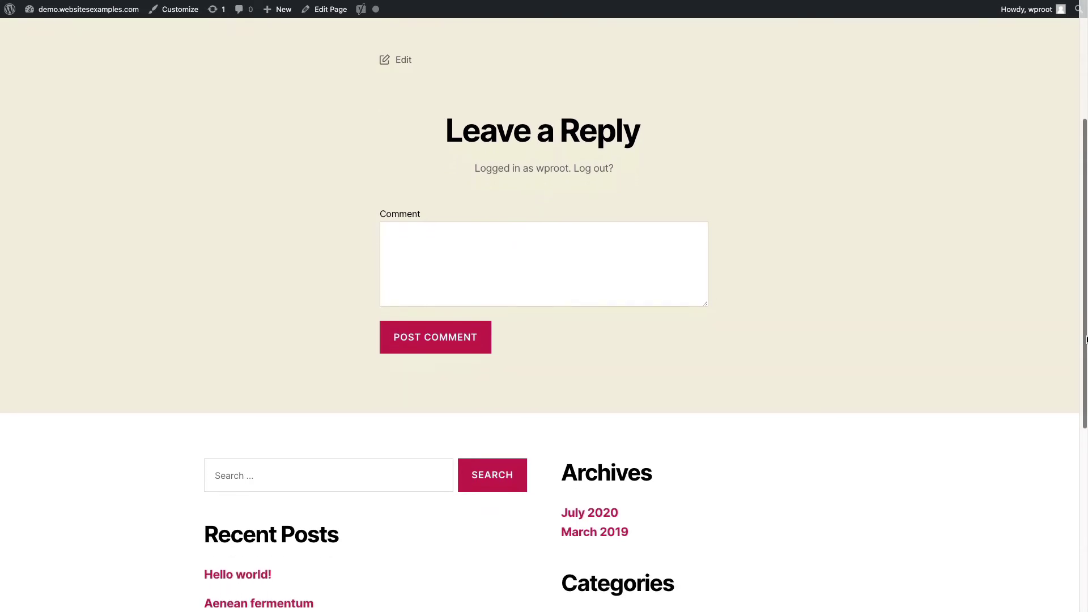
scroll(1087, 340, "down", 1)
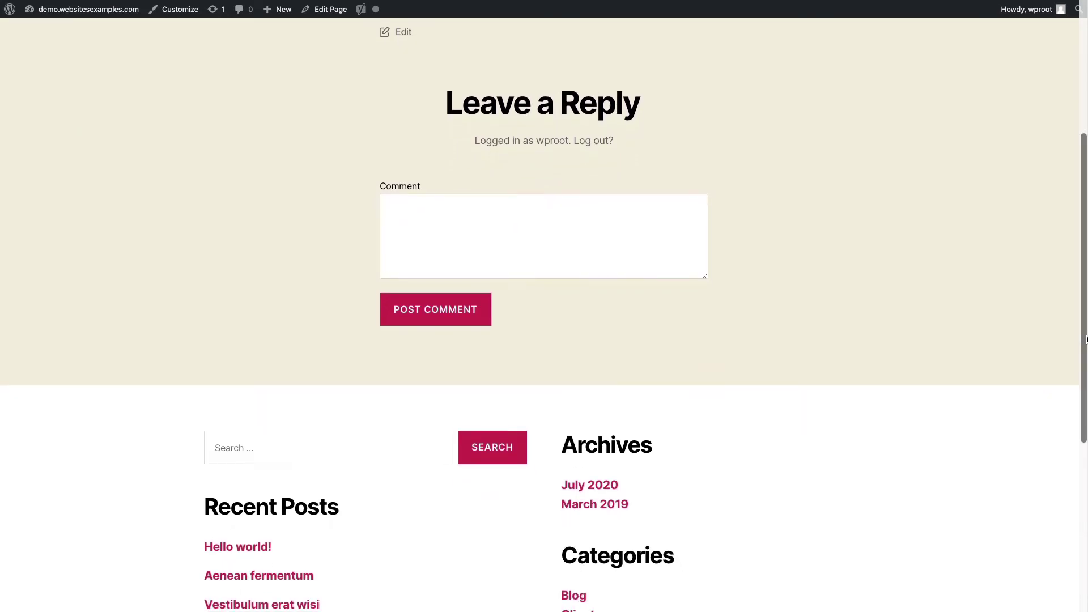
scroll(1087, 340, "down", 1)
scroll(1087, 339, "down", 1)
scroll(1086, 339, "down", 1)
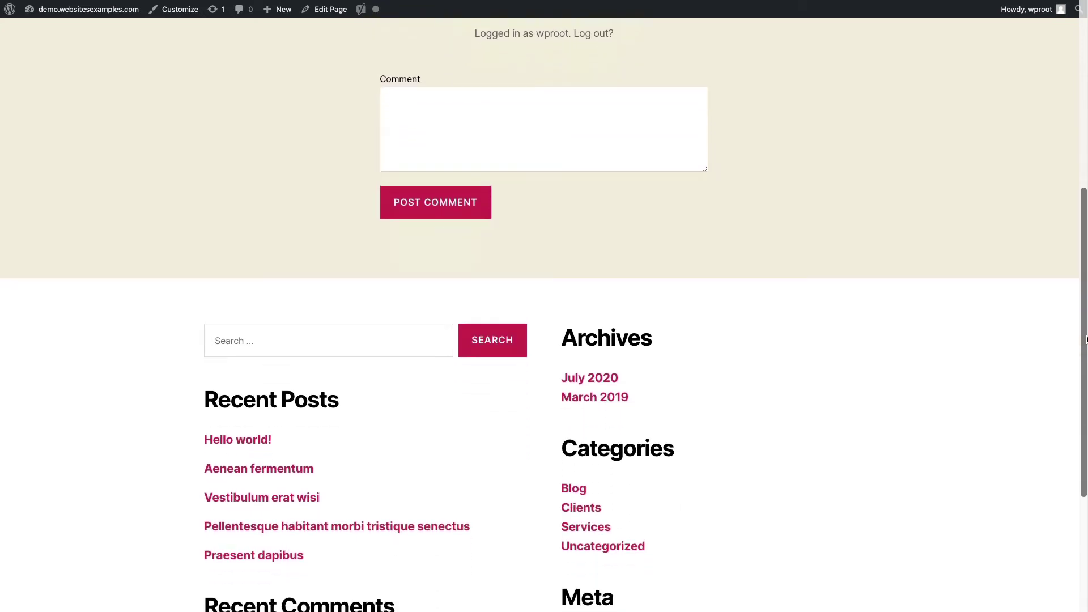
scroll(1087, 339, "down", 1)
scroll(1087, 339, "down", 1)
scroll(1087, 340, "down", 1)
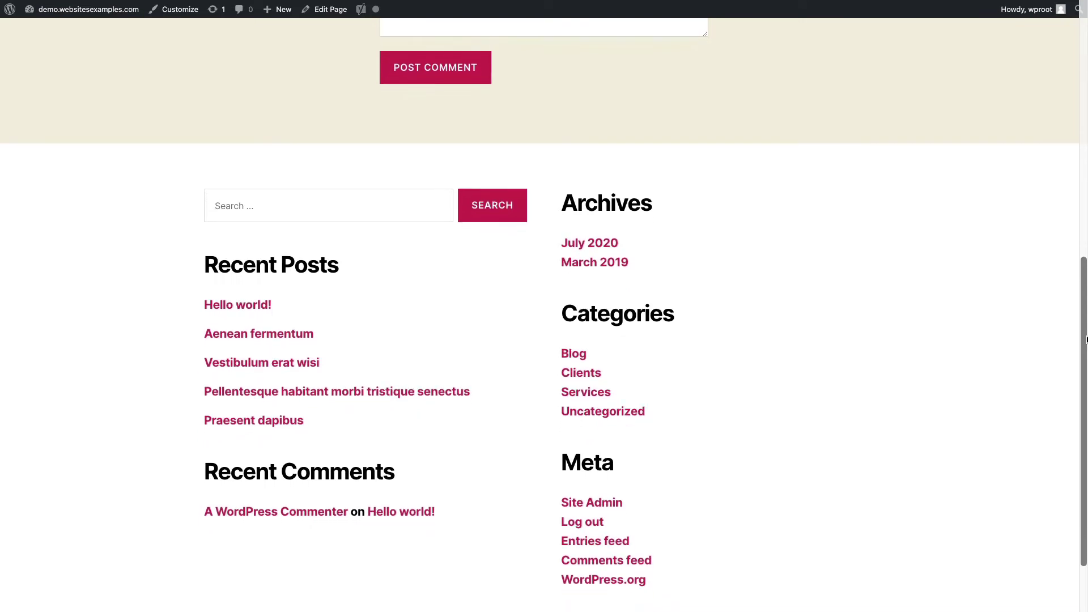
scroll(1086, 339, "down", 1)
scroll(1086, 339, "down", 1)
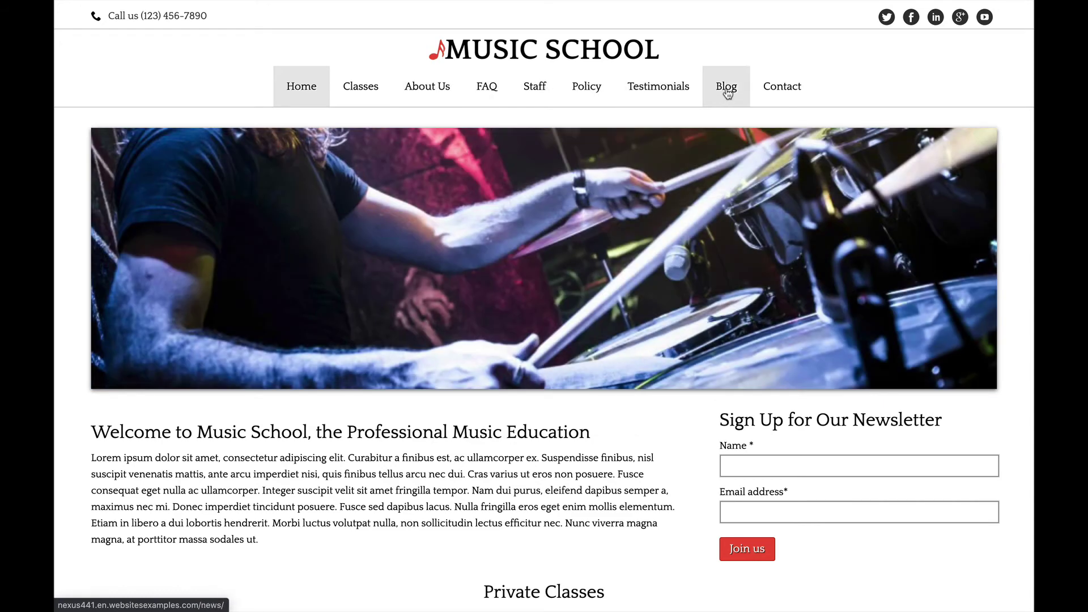
scroll(354, 466, "down", 3)
scroll(354, 467, "down", 1)
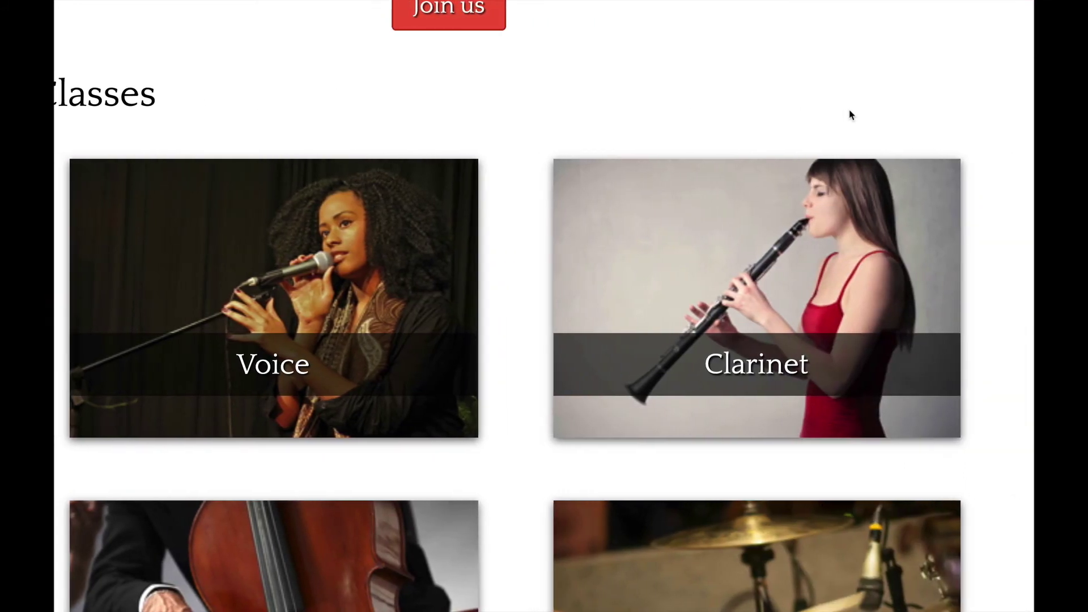
scroll(504, 290, "down", 4)
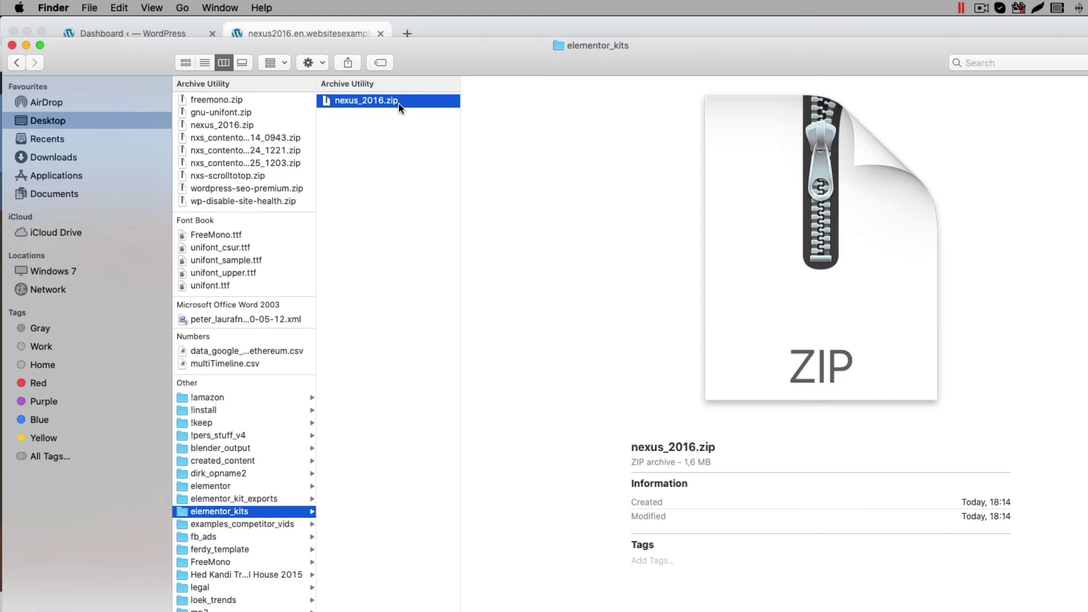
Extract nexus_2016.zip and select the 2016.wpress backup inside it.
double_click(399, 103)
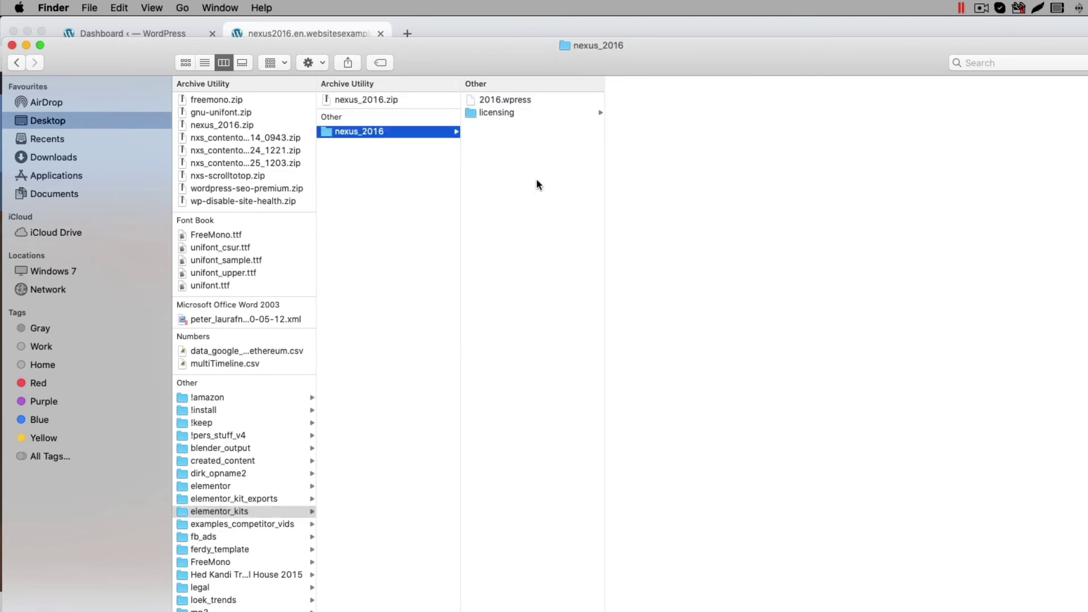
left_click(502, 99)
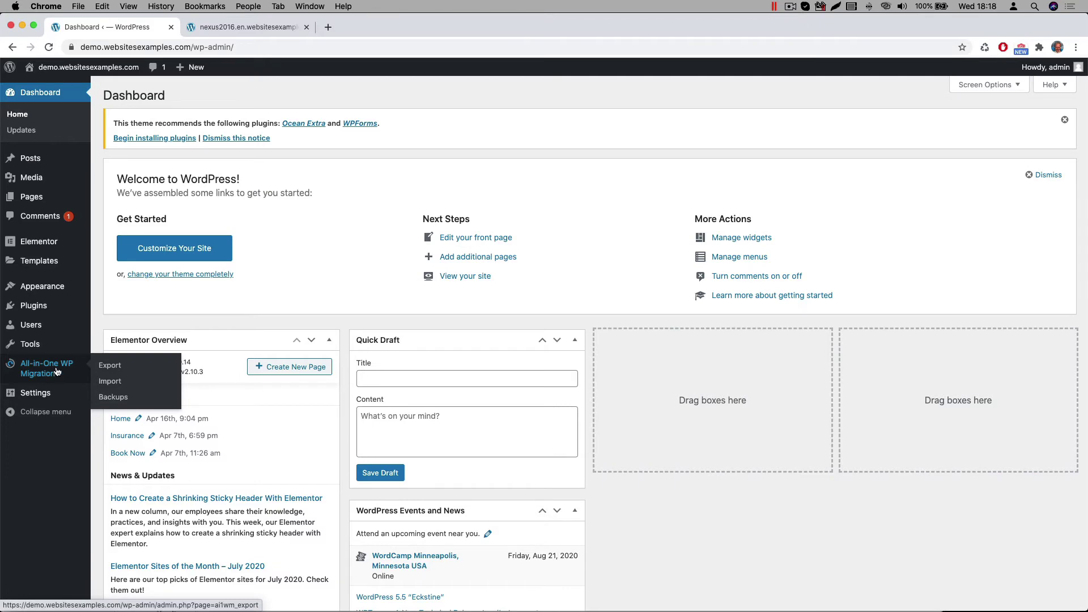
In All-in-One WP Migration Import, choose File and import 2016.wpress.
left_click(109, 382)
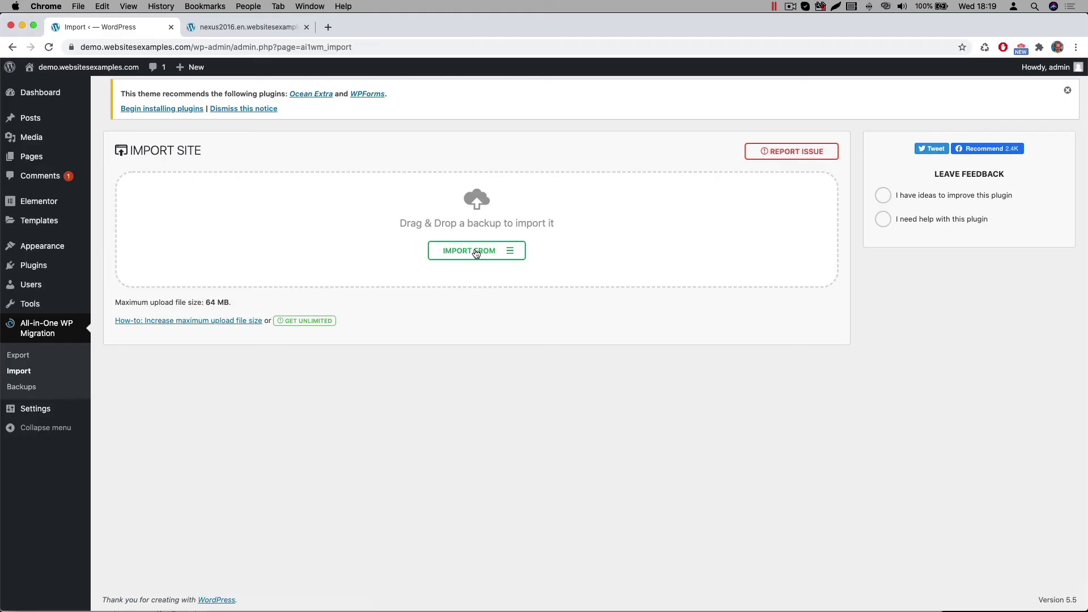
left_click(476, 253)
left_click(463, 274)
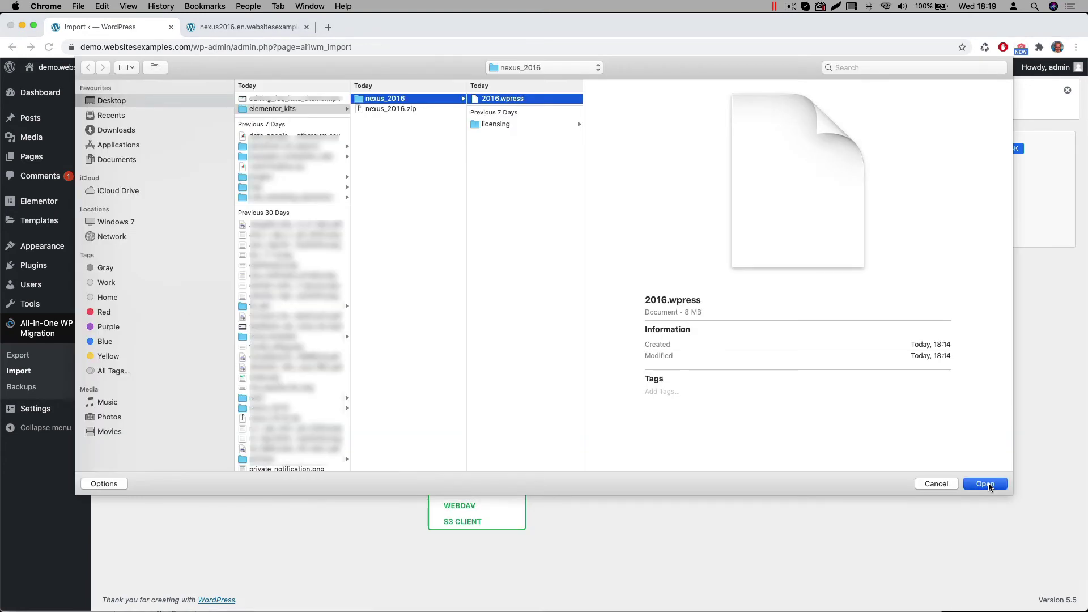
left_click(987, 484)
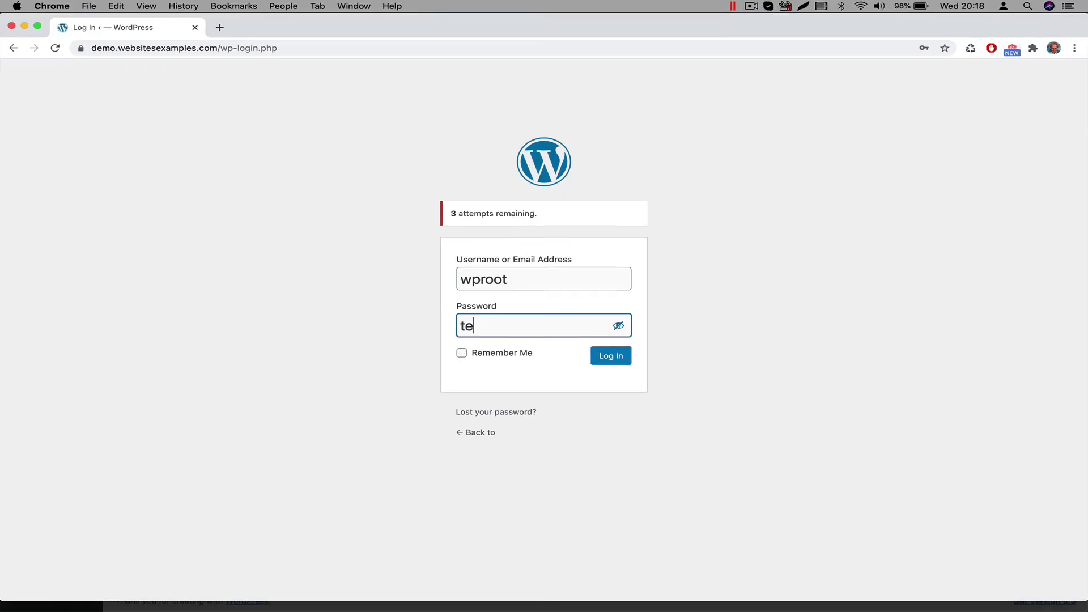
type("mp1234")
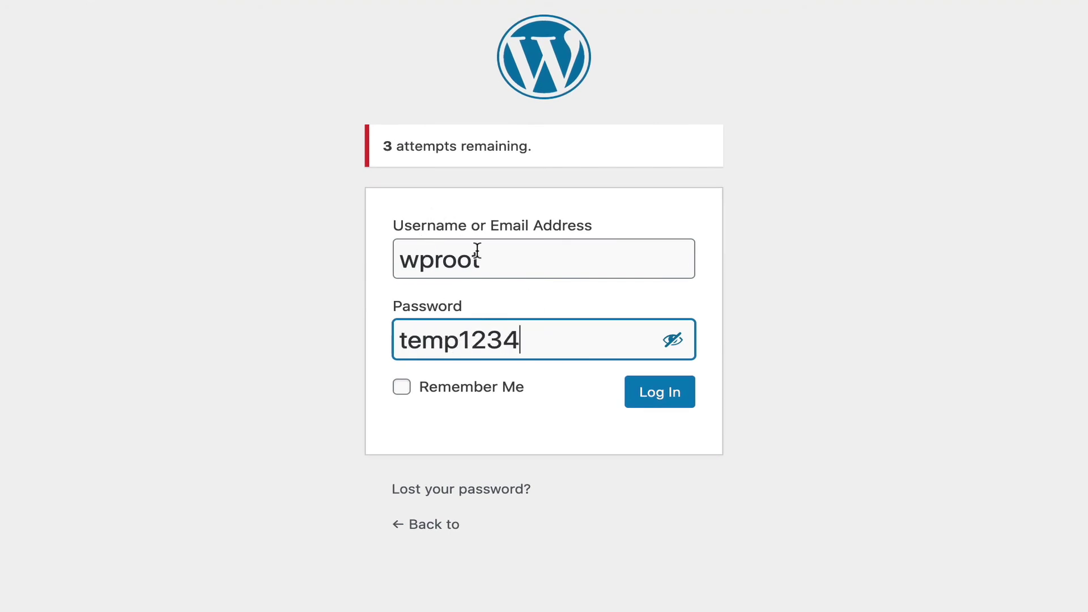
Log in to the site admin with the temporary wproot credentials.
left_click(638, 395)
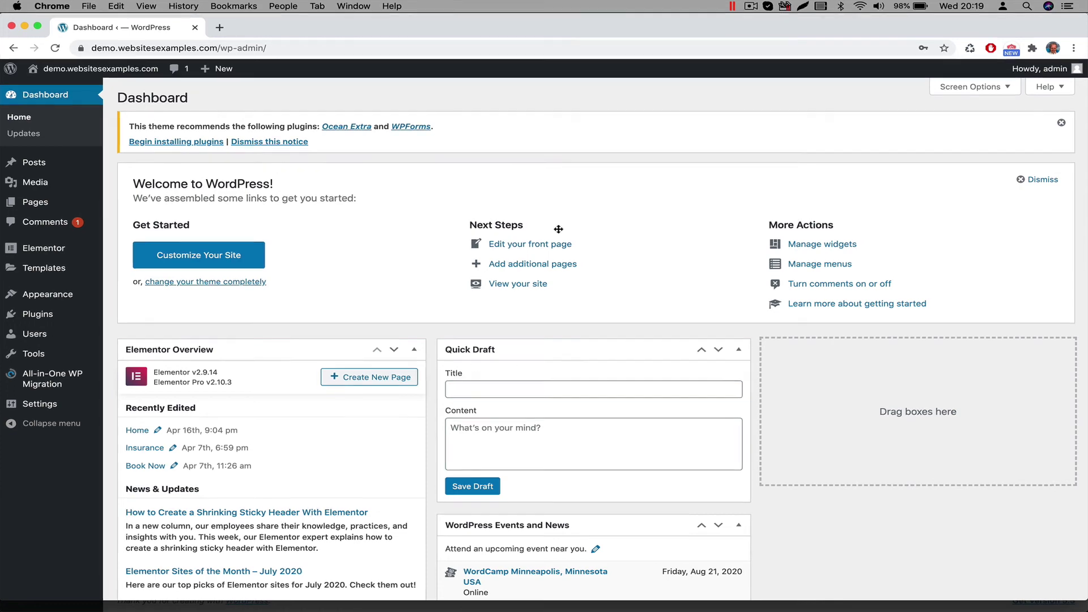
mouse_move(976, 163)
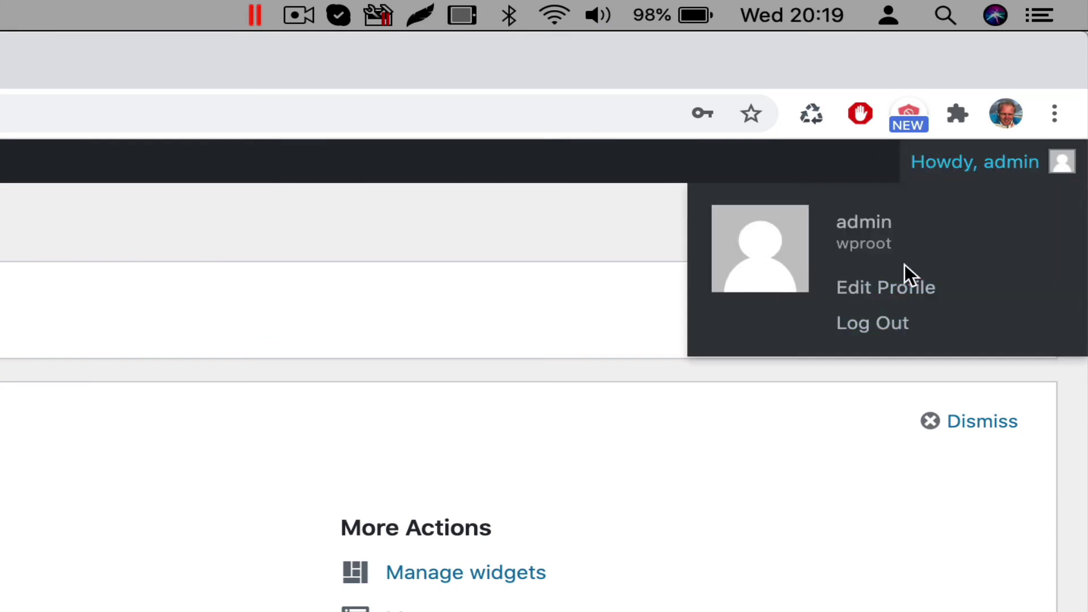
In the wproot profile's Account Management, generate a strong password and select it for copying.
left_click(881, 290)
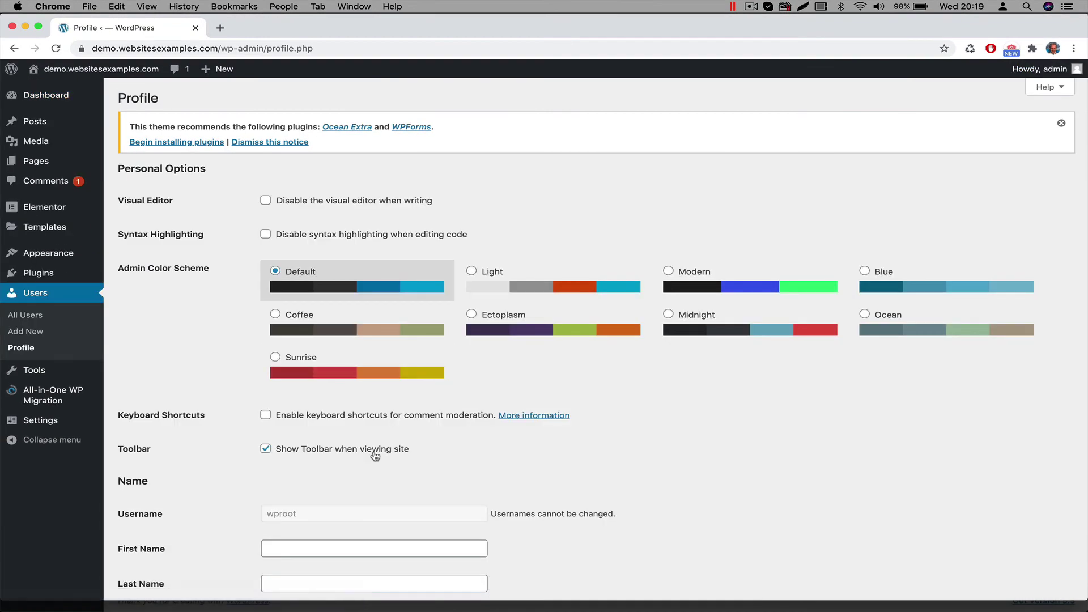
scroll(375, 457, "down", 5)
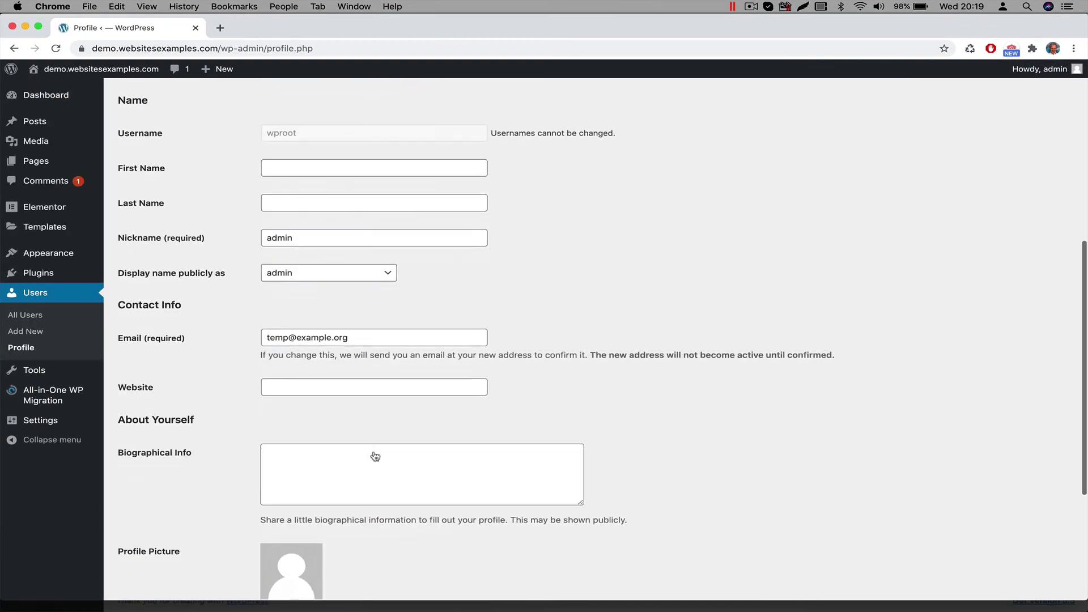
scroll(374, 452, "down", 2)
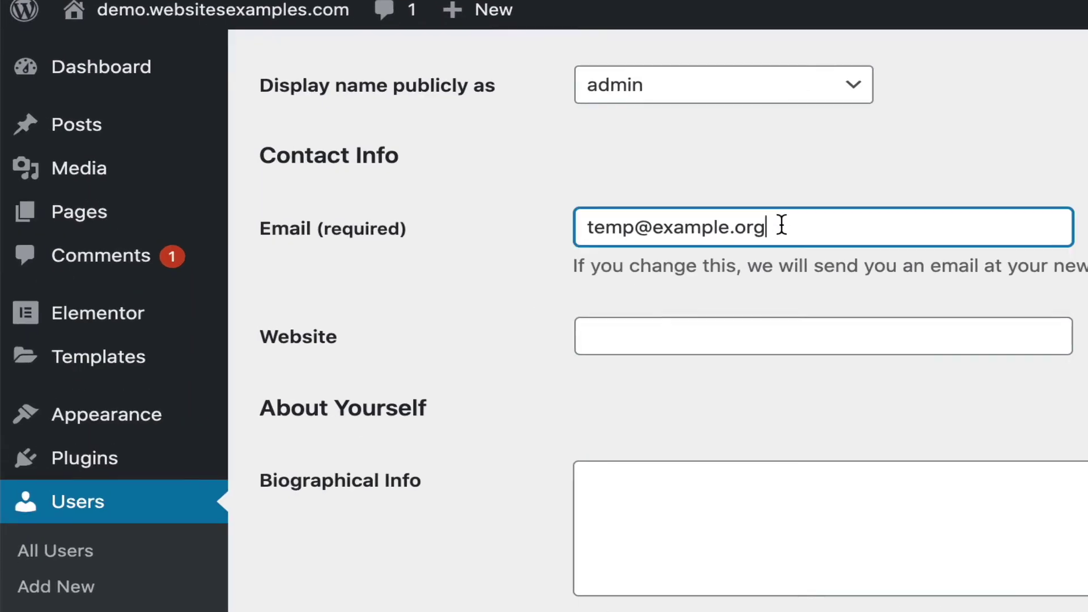
left_click_drag(361, 162, 191, 166)
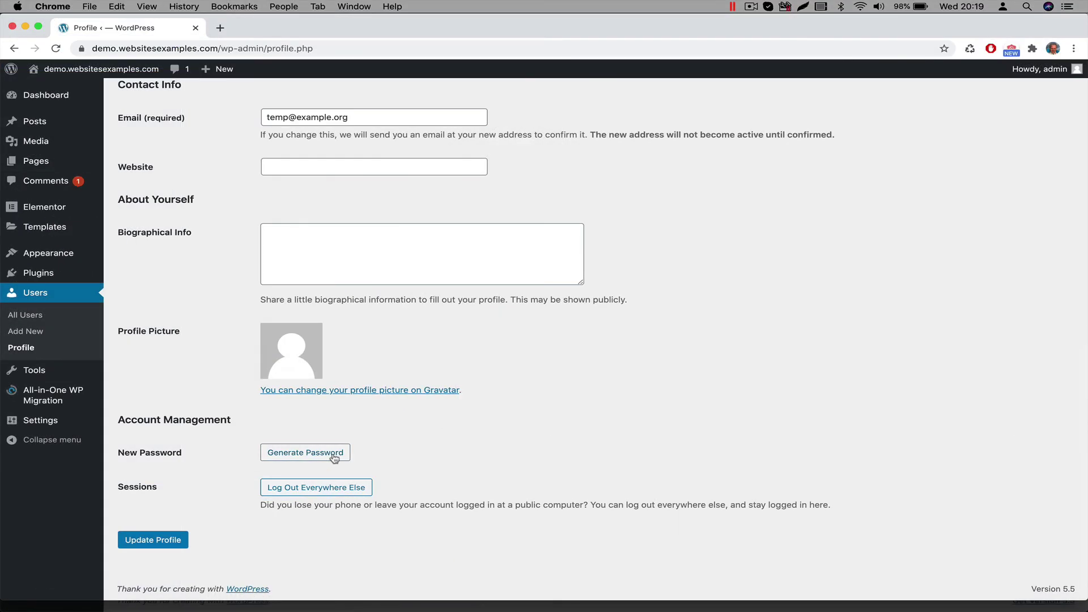
left_click(332, 454)
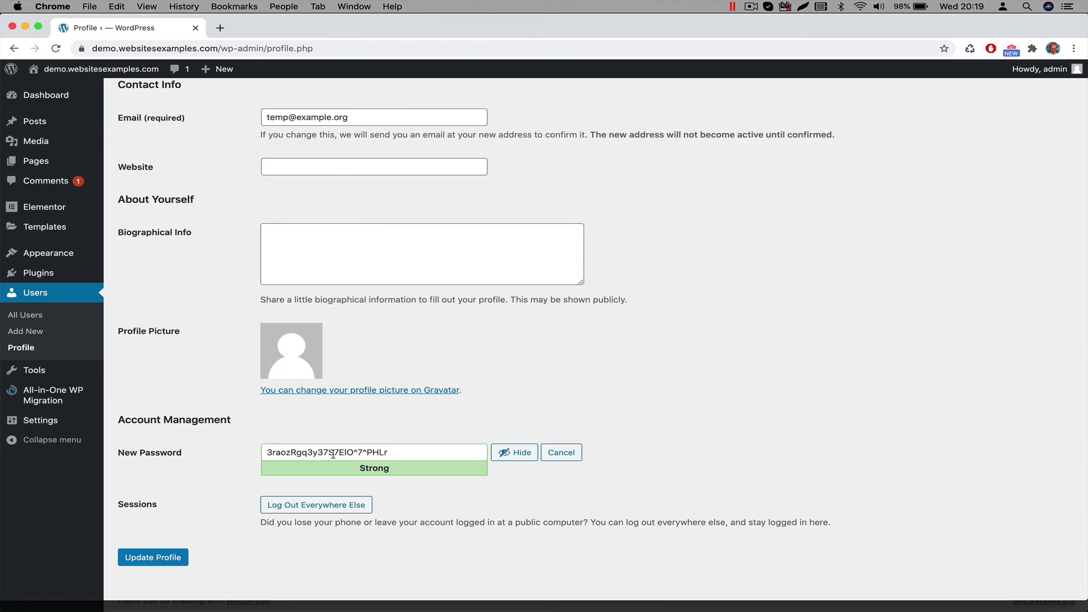
triple_click(332, 454)
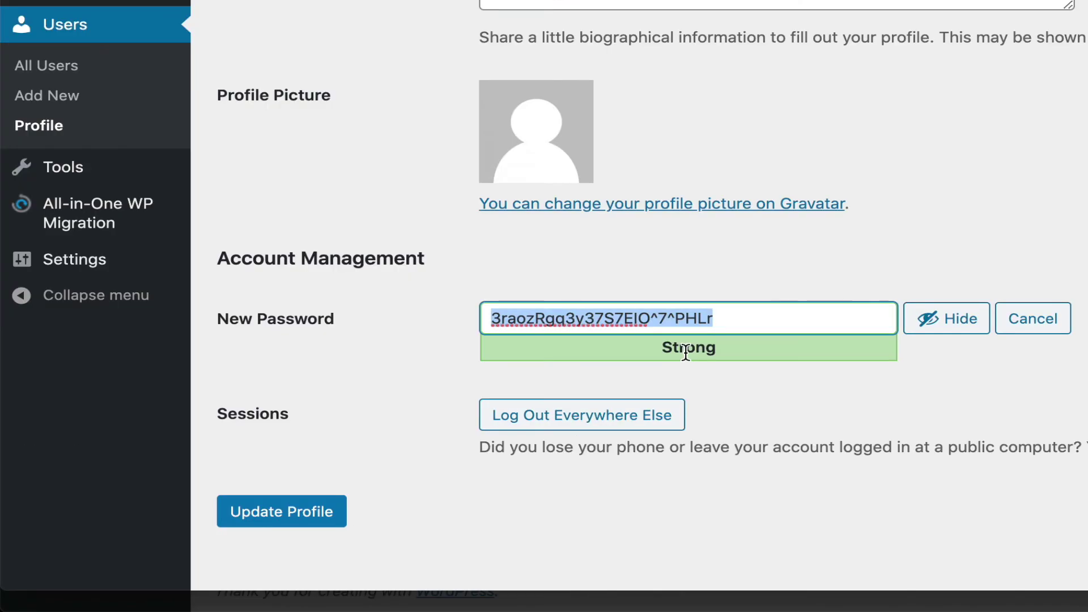